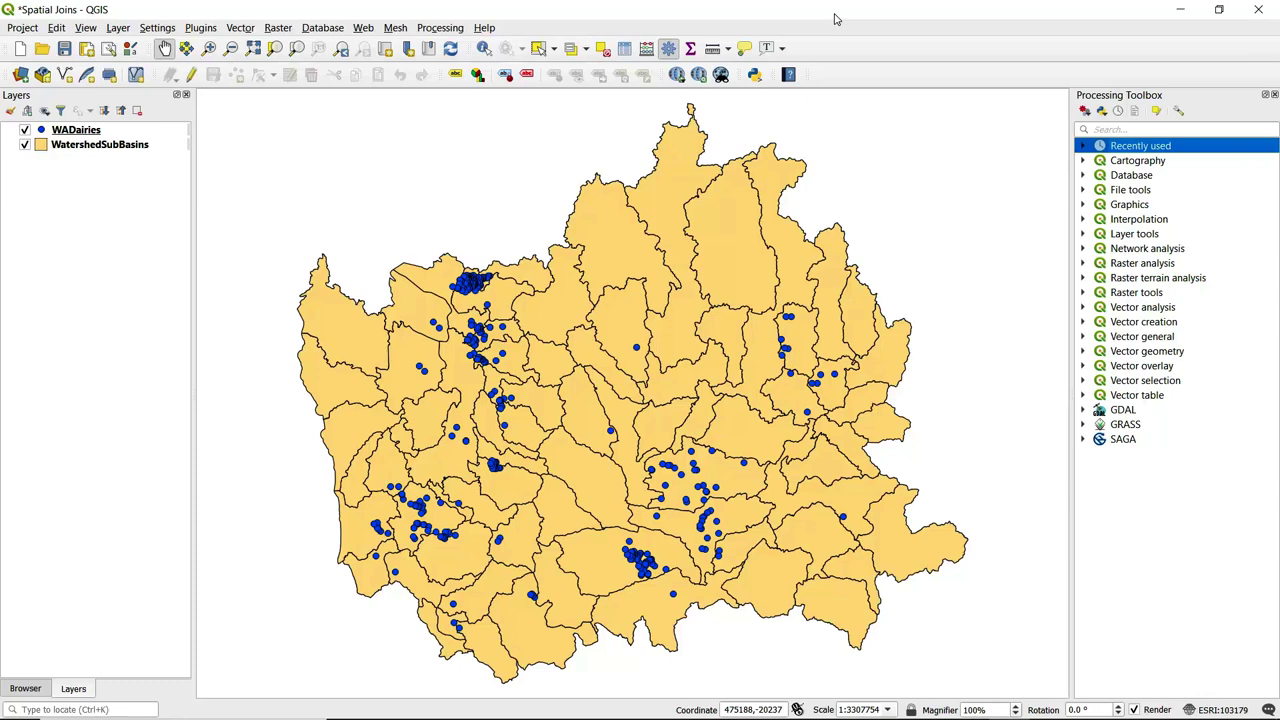
- Review the WADairies and WatershedSubBasins attribute tables, closing each afterwards
{"action": "right_click", "coordinate": [92, 129]}
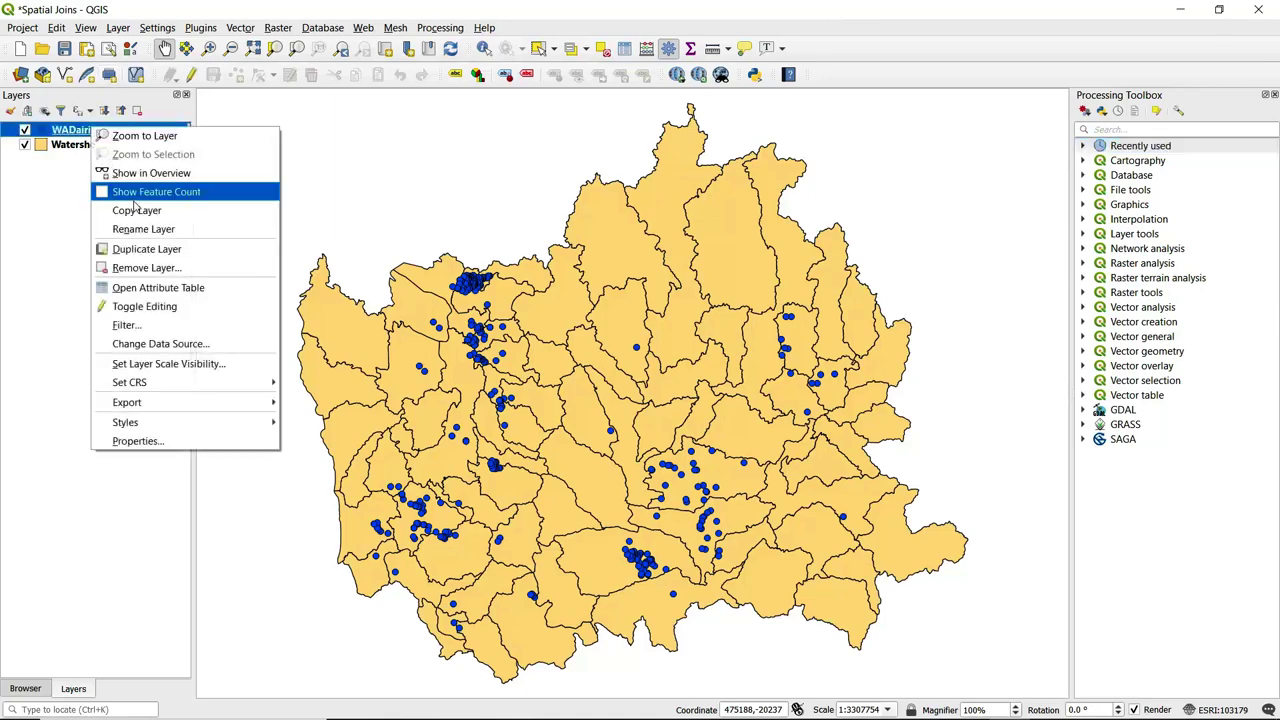
{"action": "left_click", "coordinate": [158, 287]}
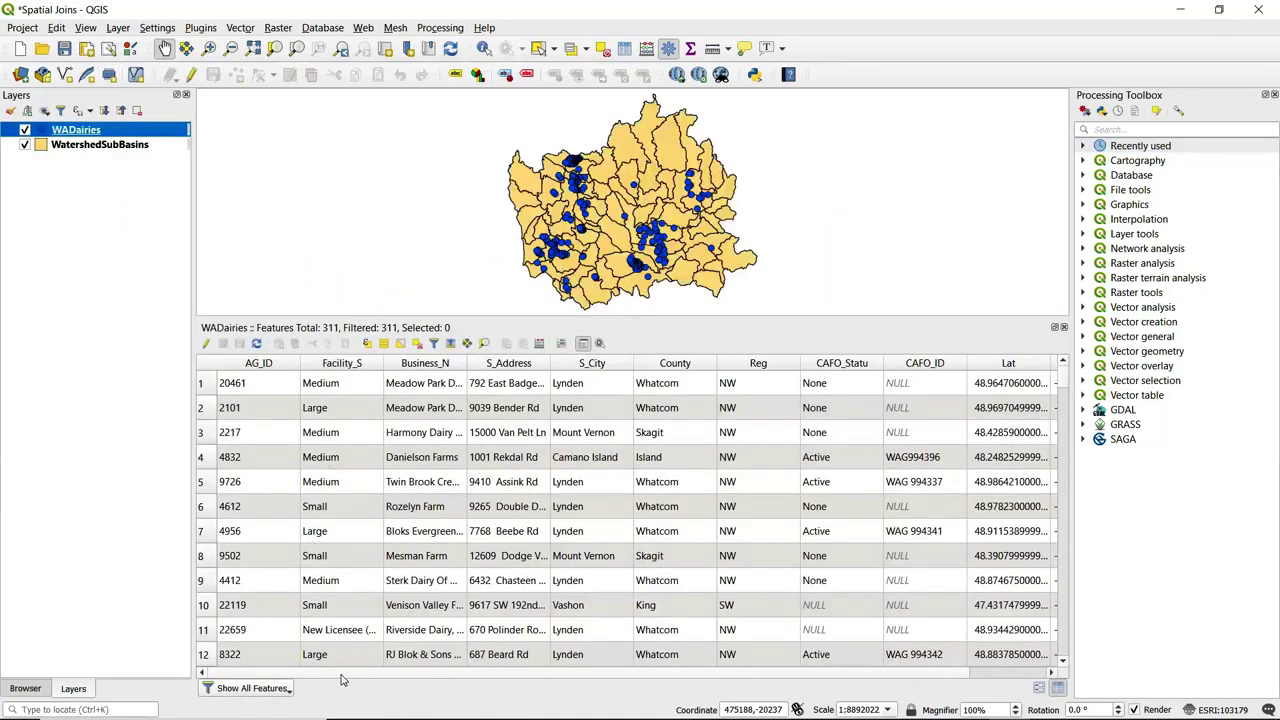
{"action": "left_click_drag", "start_coordinate": [343, 677], "coordinate": [418, 689]}
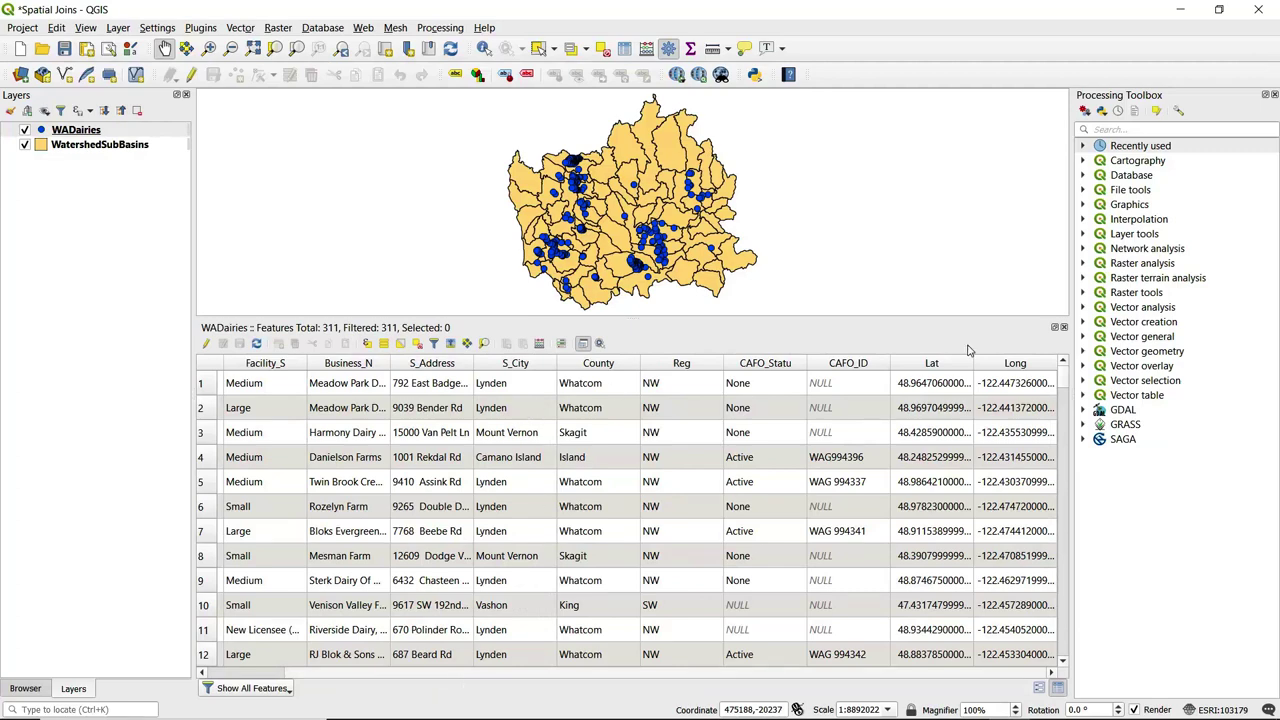
{"action": "left_click", "coordinate": [1062, 328]}
{"action": "right_click", "coordinate": [90, 145]}
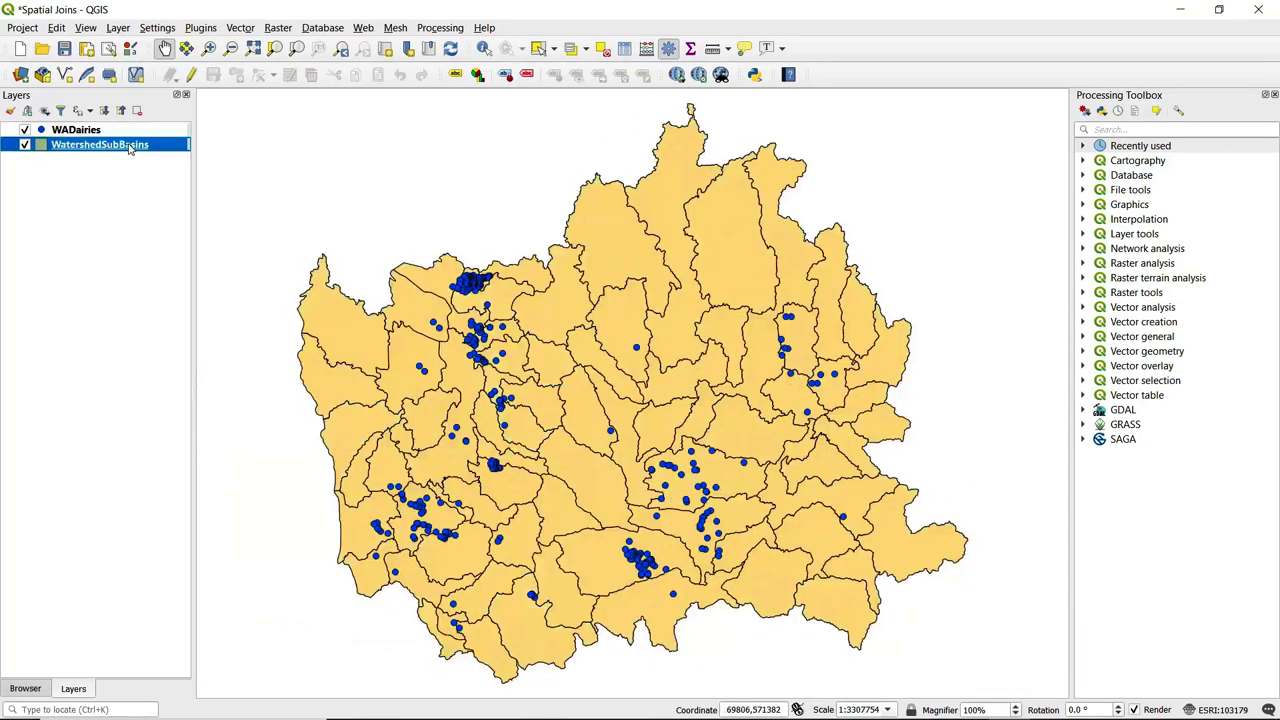
{"action": "left_click", "coordinate": [212, 325]}
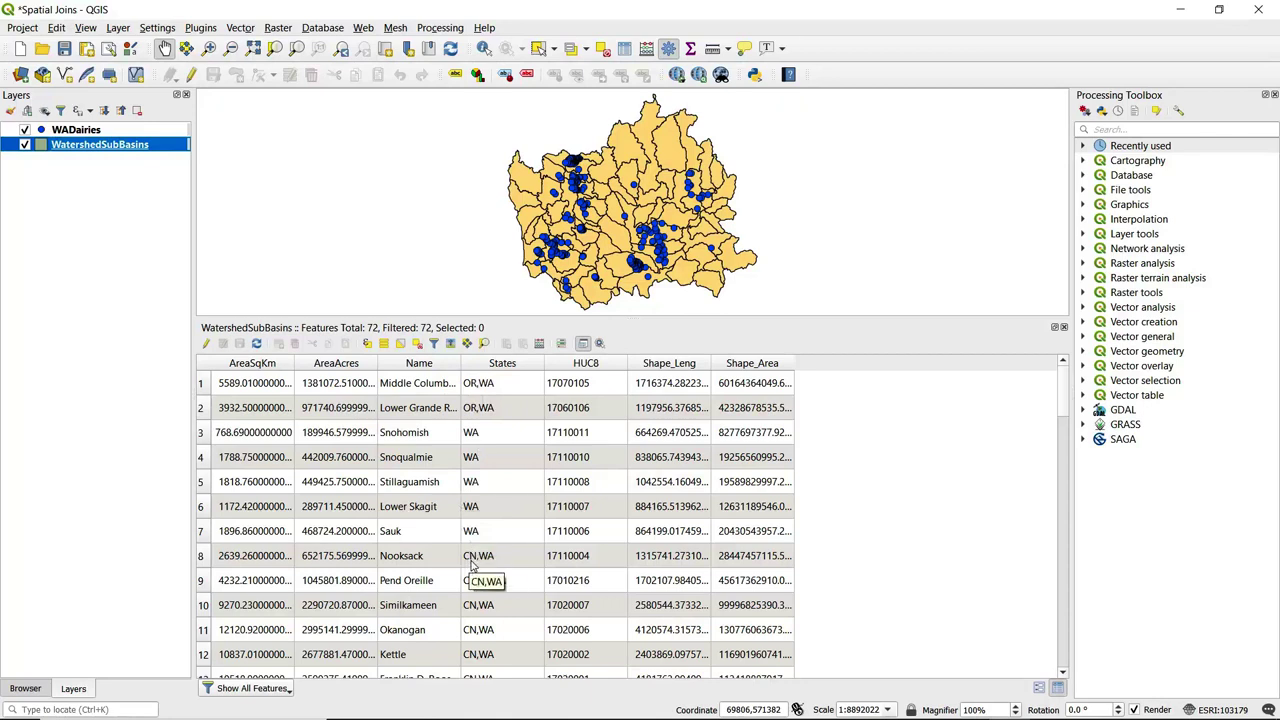
{"action": "left_click", "coordinate": [1064, 328]}
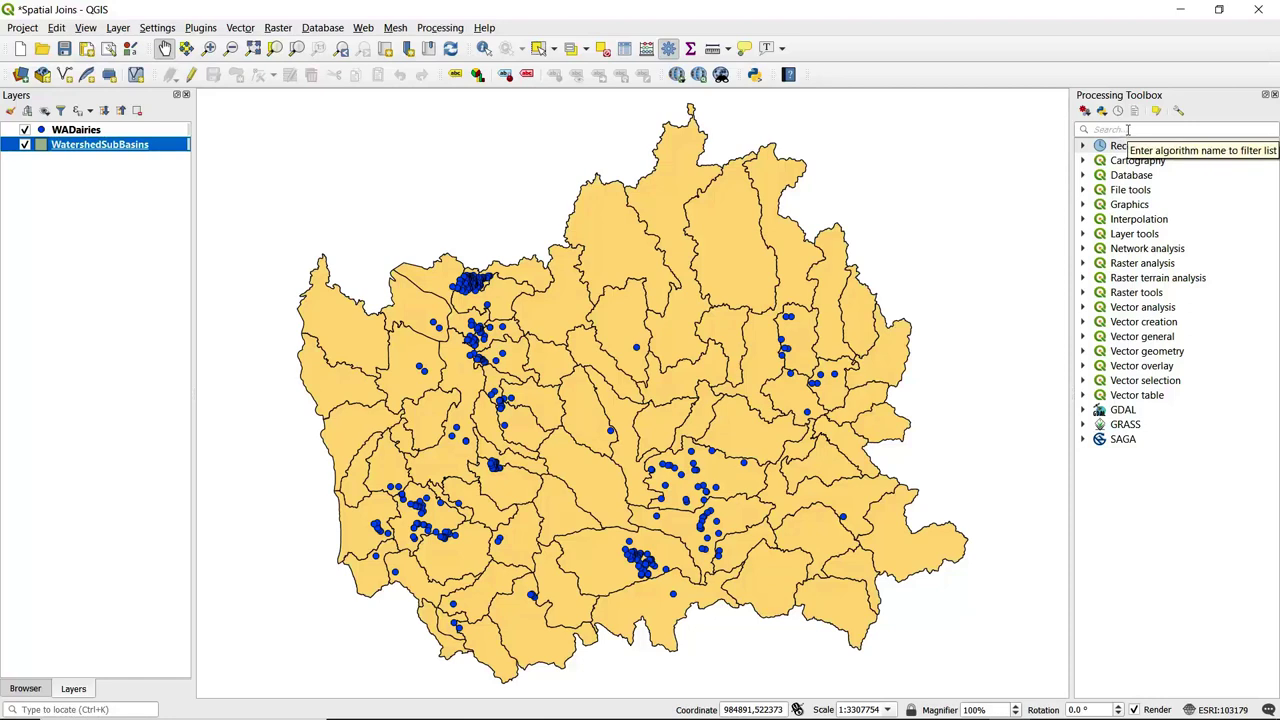
- Launch Join attributes by location from the Vector general group of the Processing Toolbox
{"action": "left_click", "coordinate": [1083, 337]}
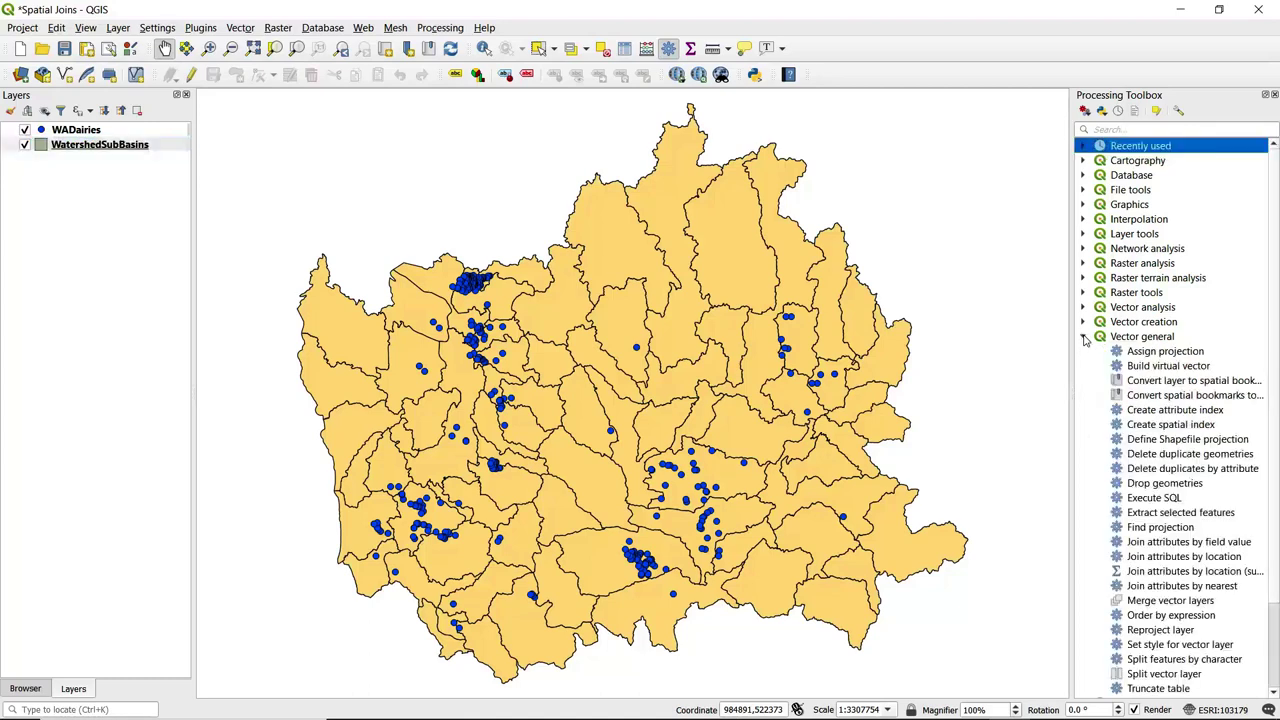
{"action": "left_click", "coordinate": [1155, 560]}
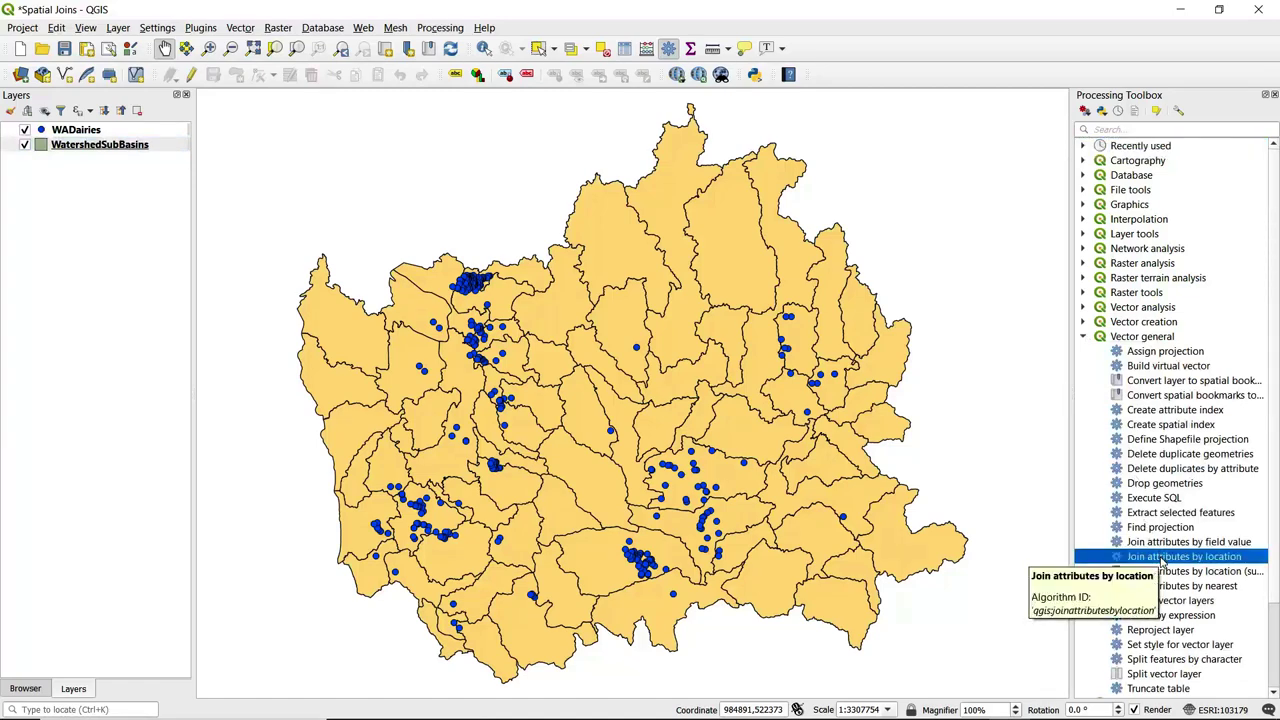
{"action": "double_click", "coordinate": [1160, 558]}
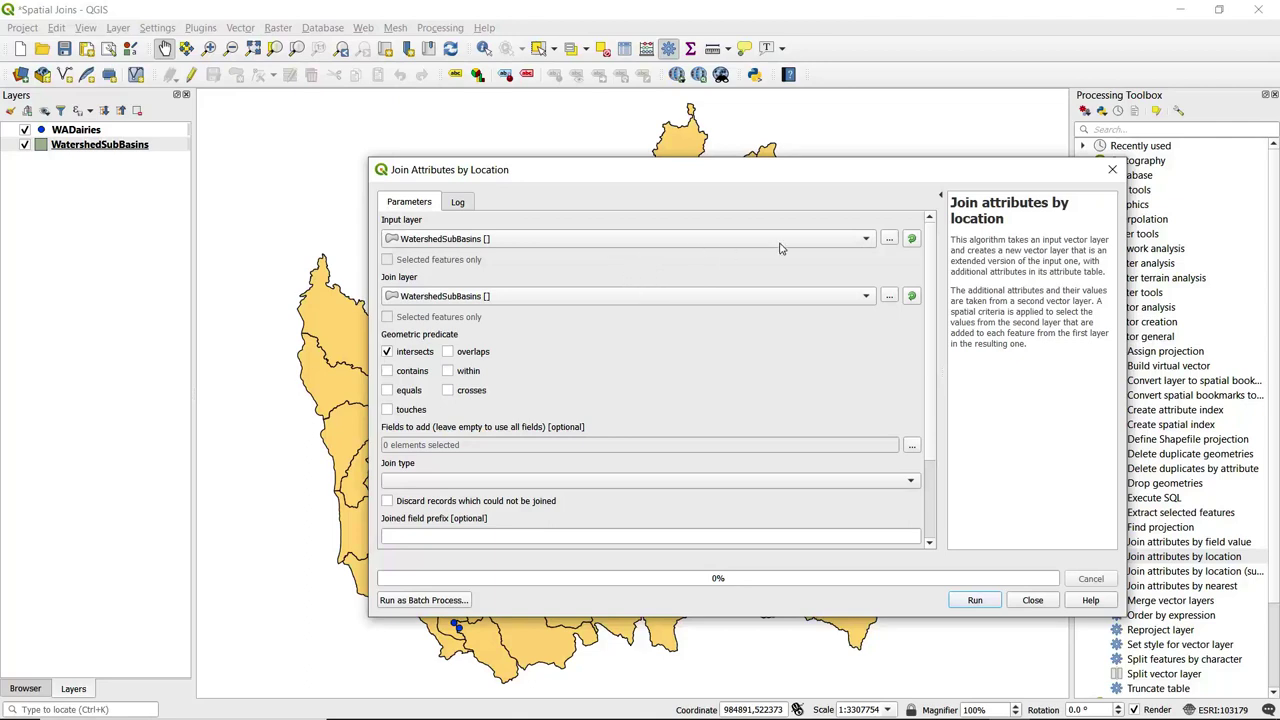
- Set WADairies as input, replace intersects with within, and choose the one-to-one join type
{"action": "left_click", "coordinate": [866, 240]}
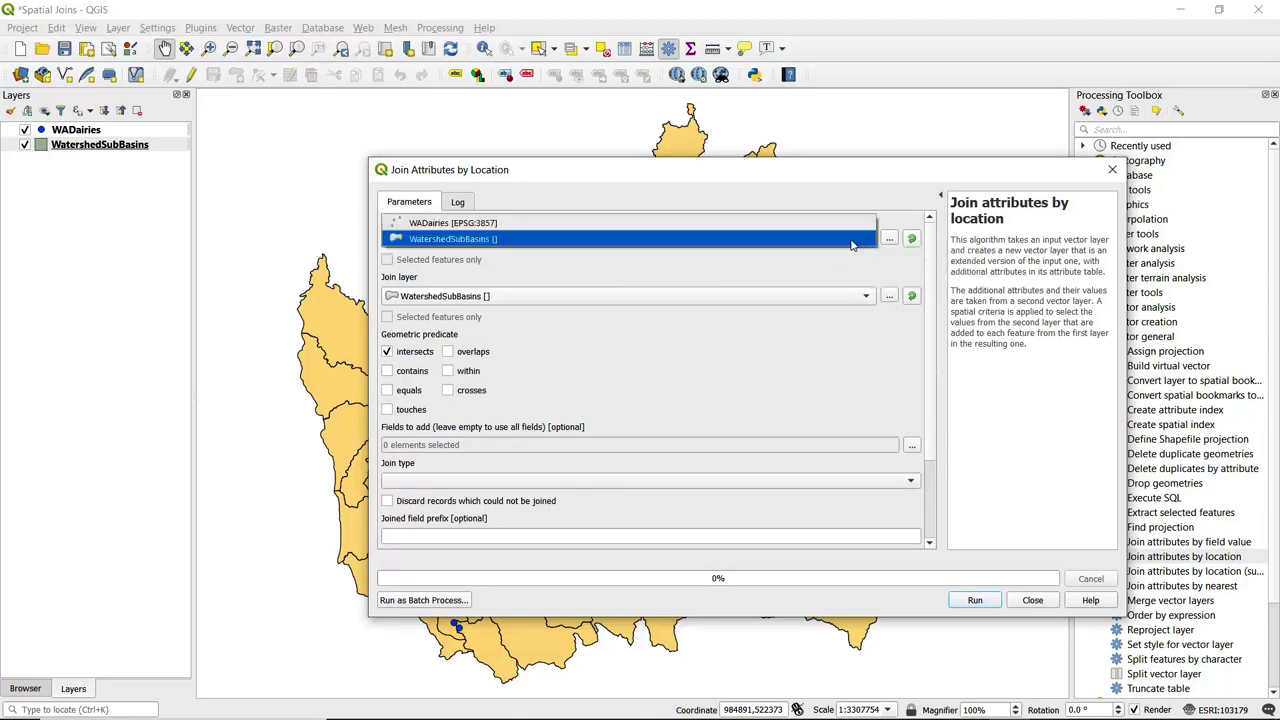
{"action": "left_click", "coordinate": [441, 226]}
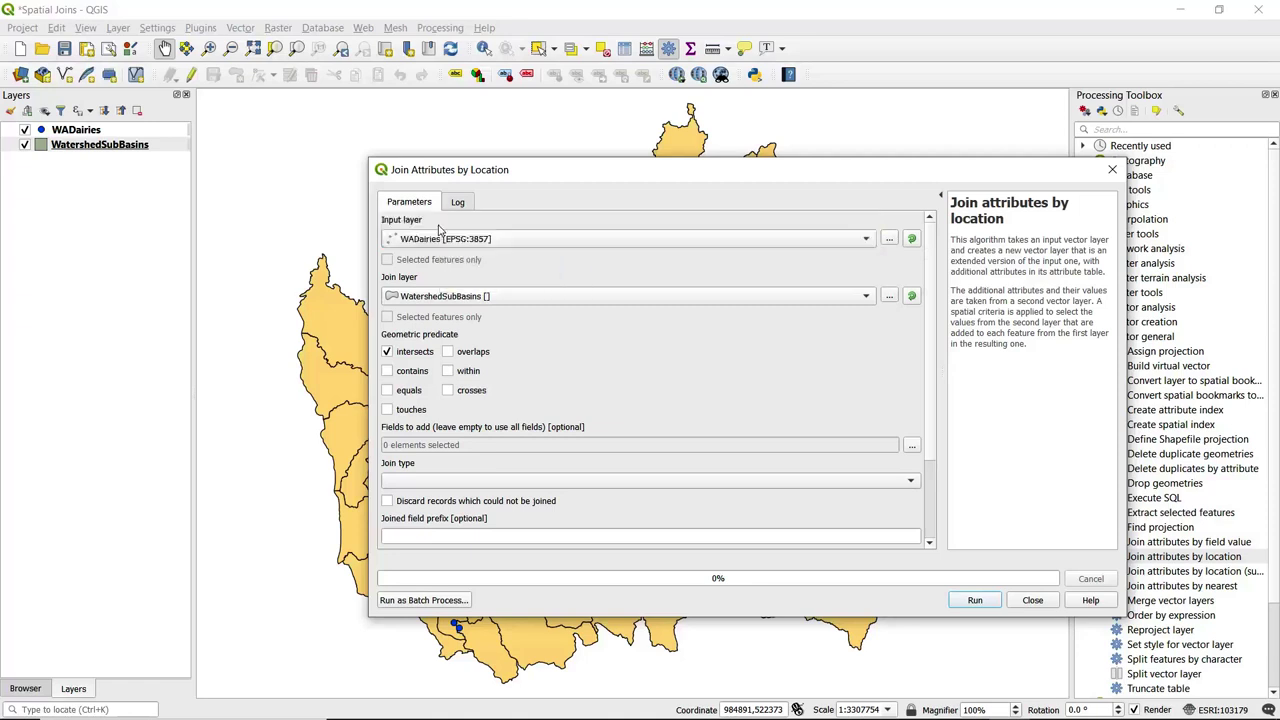
{"action": "left_click", "coordinate": [388, 353]}
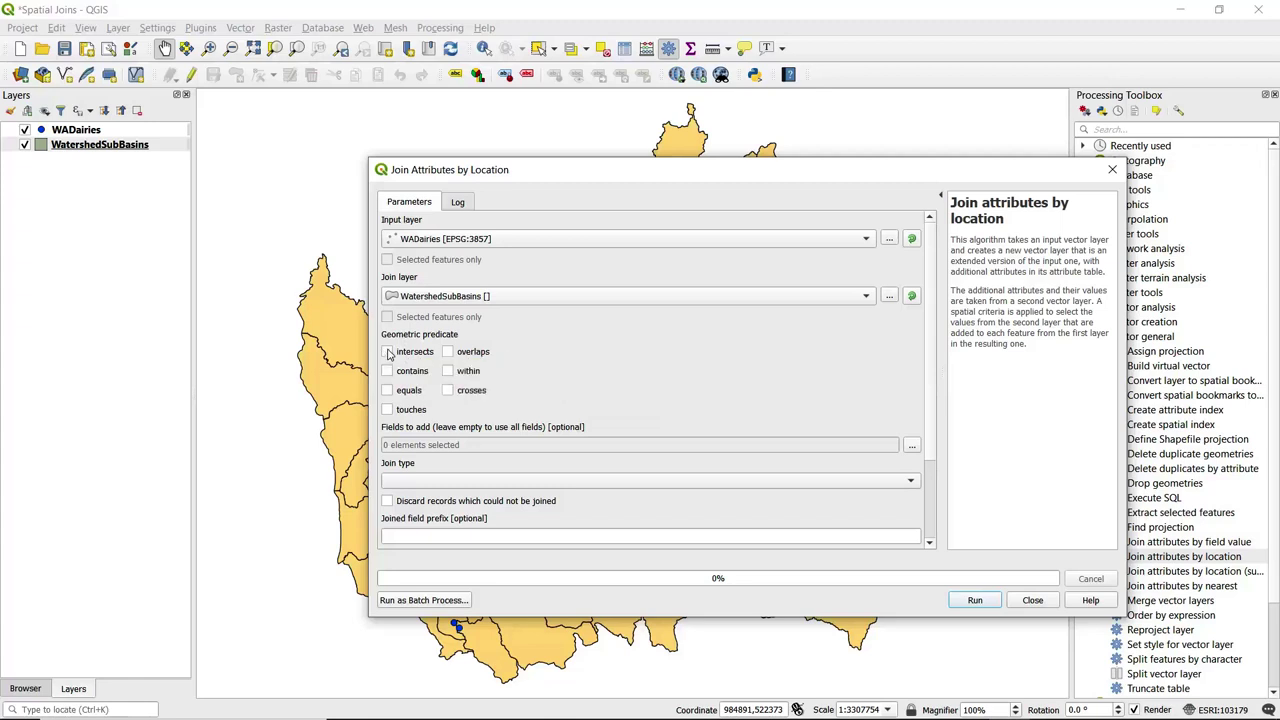
{"action": "left_click", "coordinate": [462, 373]}
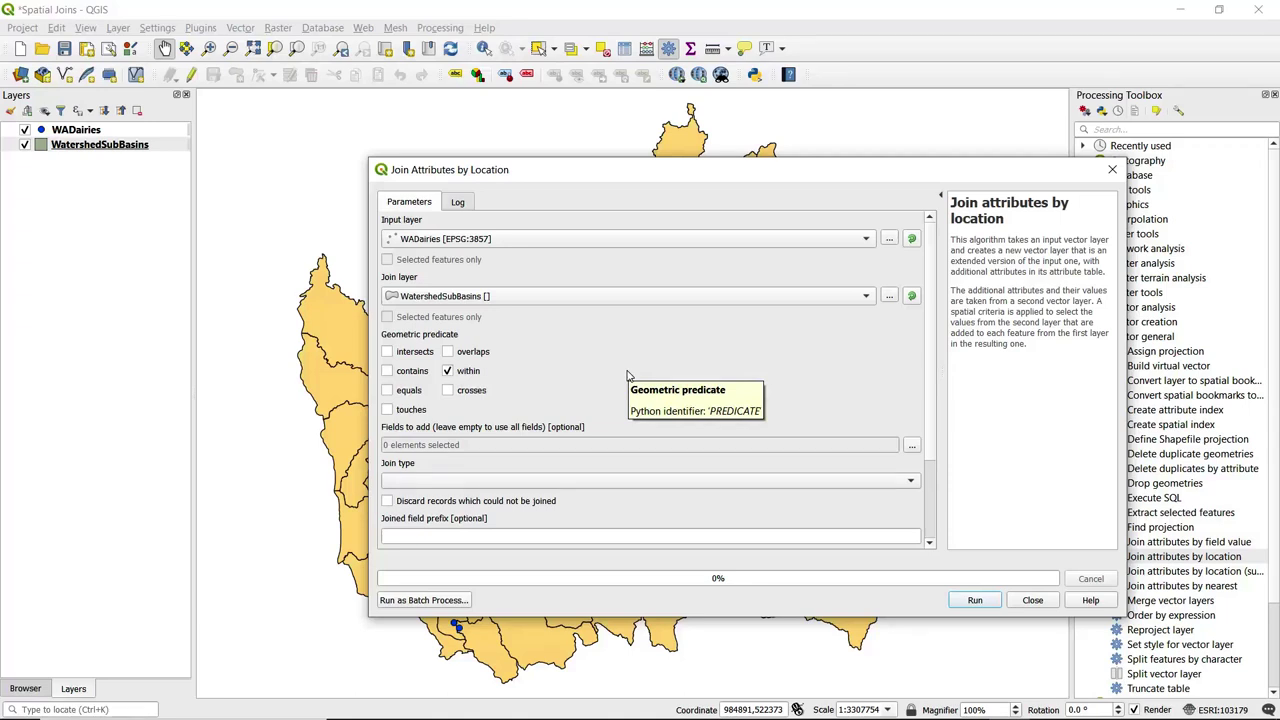
{"action": "left_click", "coordinate": [718, 483]}
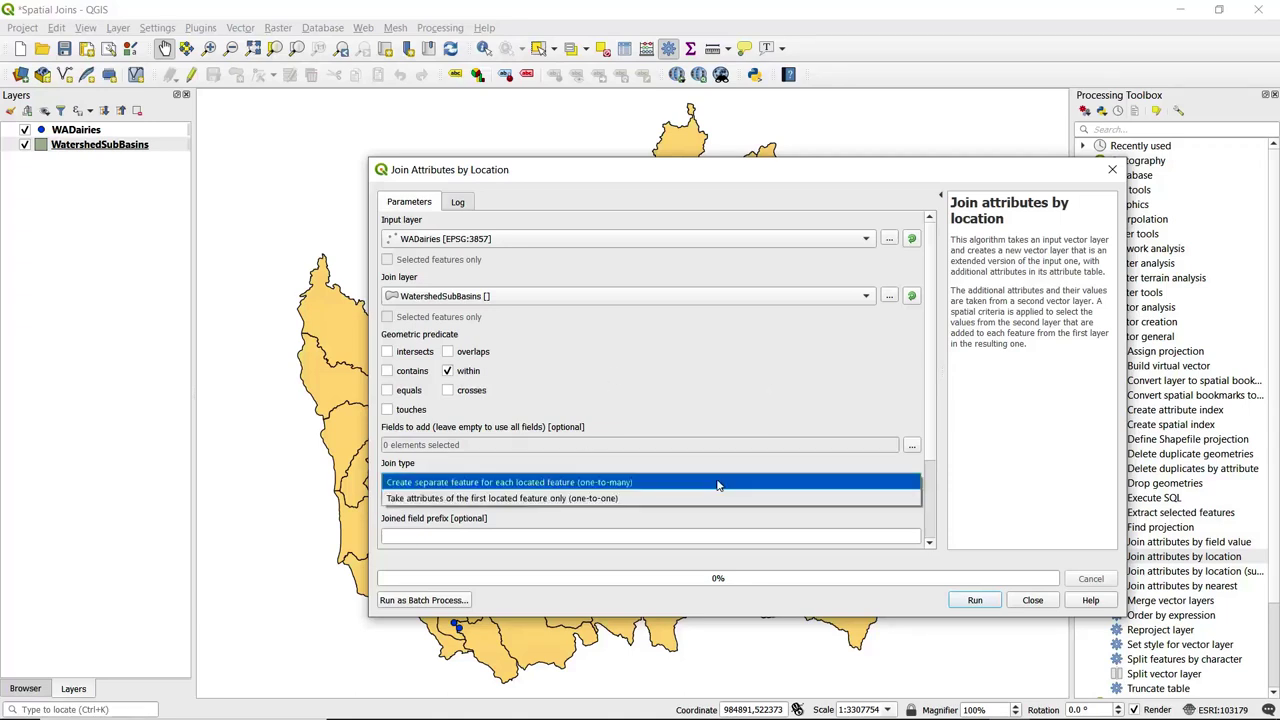
{"action": "left_click", "coordinate": [600, 499]}
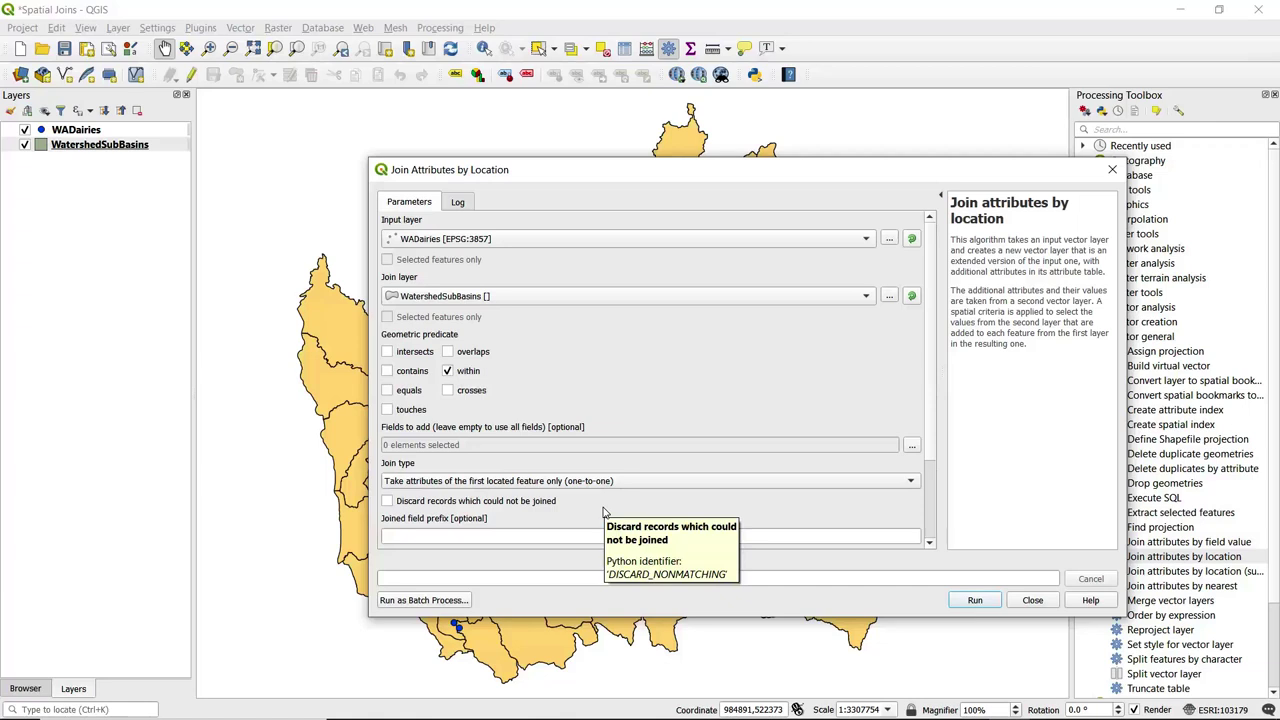
{"action": "scroll", "coordinate": [785, 505], "scroll_direction": "down", "scroll_amount": 3}
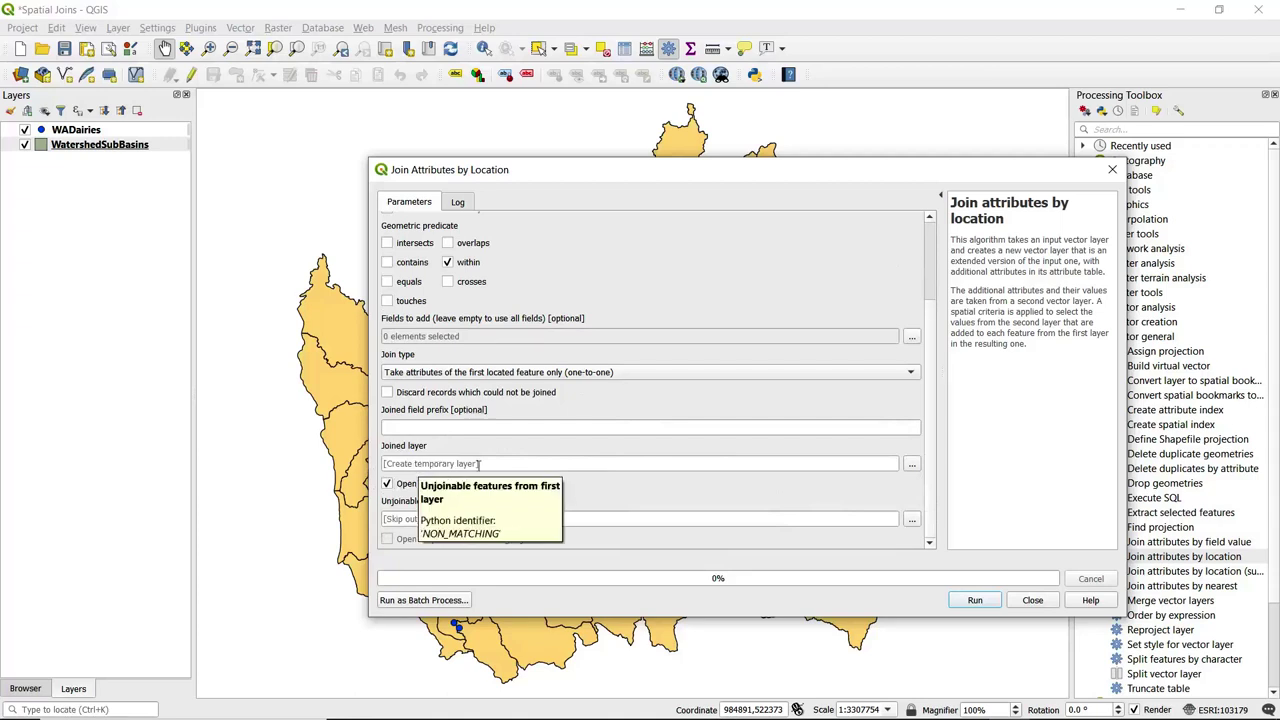
- Save the joined layer to DairiesSubBasin.gpkg in the Spatial joins folder
{"action": "left_click", "coordinate": [911, 464]}
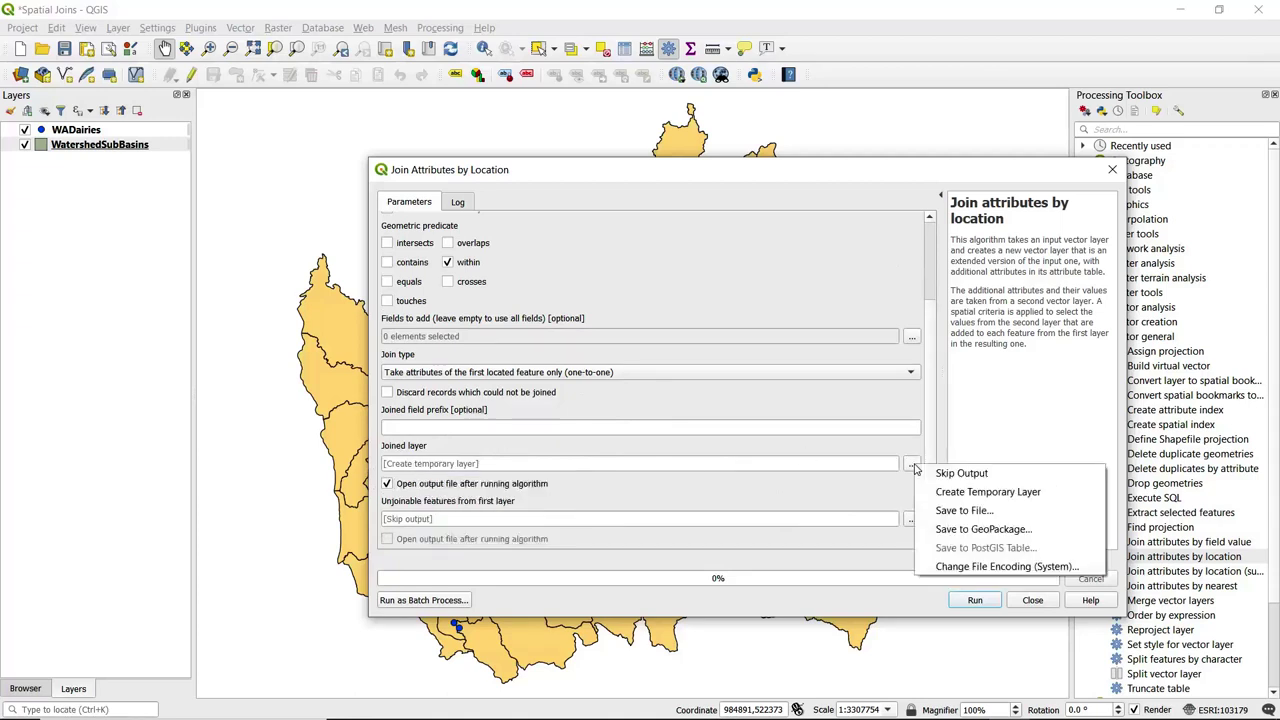
{"action": "left_click", "coordinate": [940, 511]}
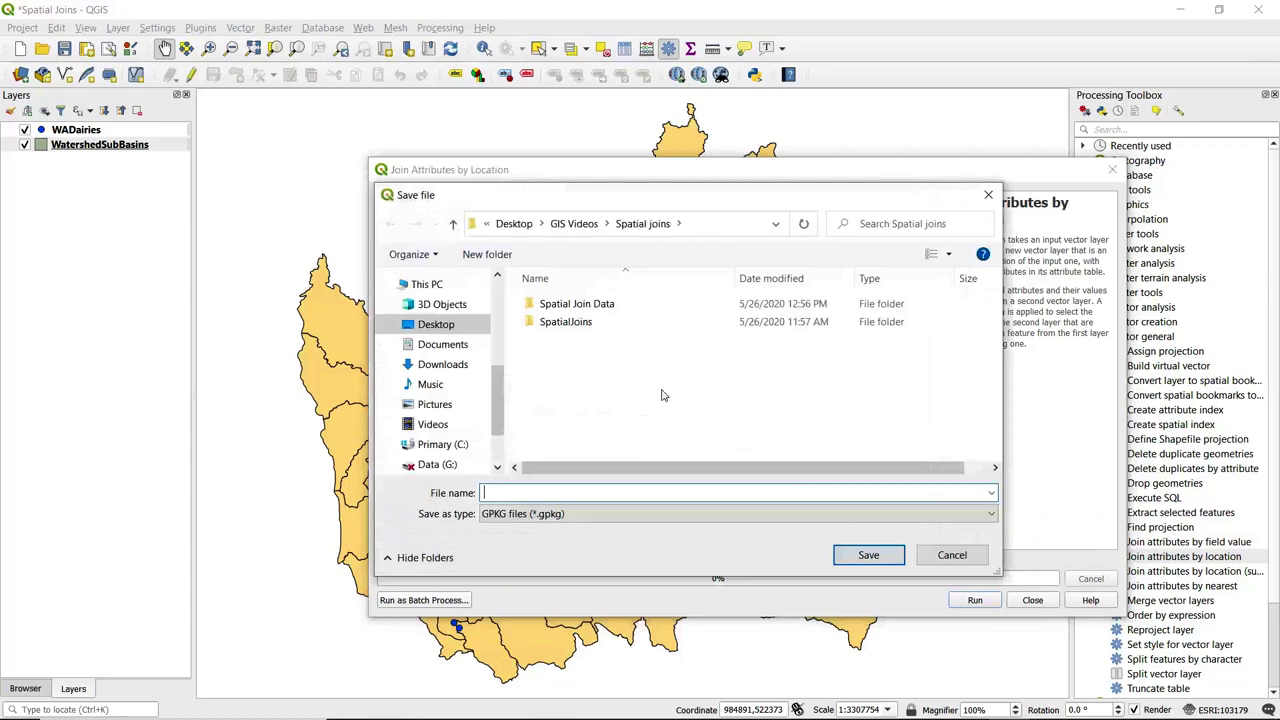
{"action": "type", "text": "Dairies"}
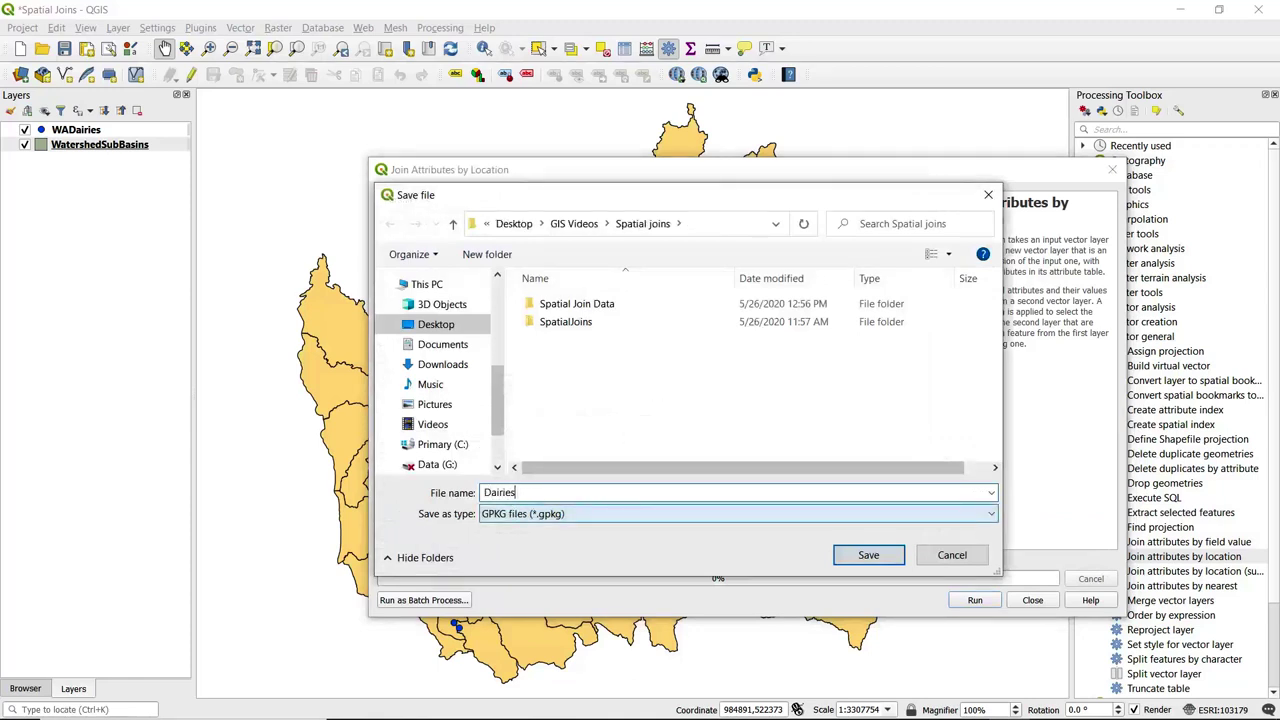
{"action": "type", "text": " SubBasin"}
{"action": "left_click", "coordinate": [878, 562]}
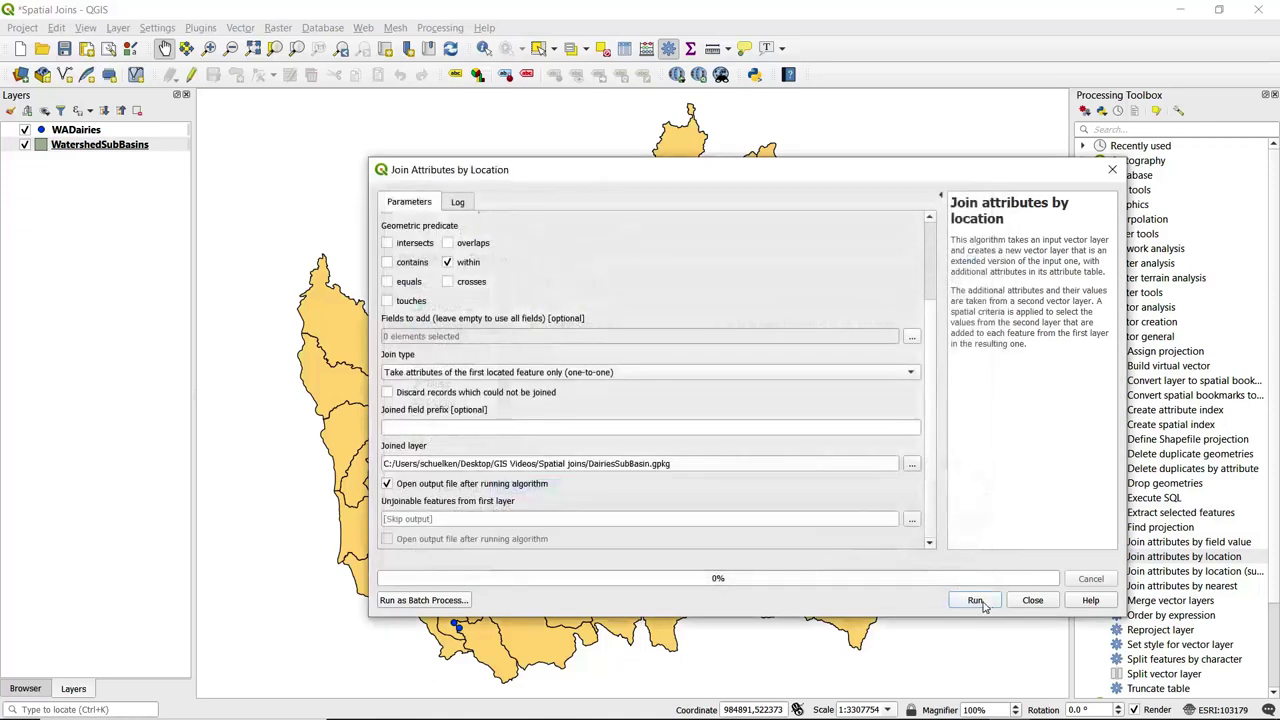
- Run the join, close the tool, and hide the original WADairies layer
{"action": "left_click", "coordinate": [976, 601]}
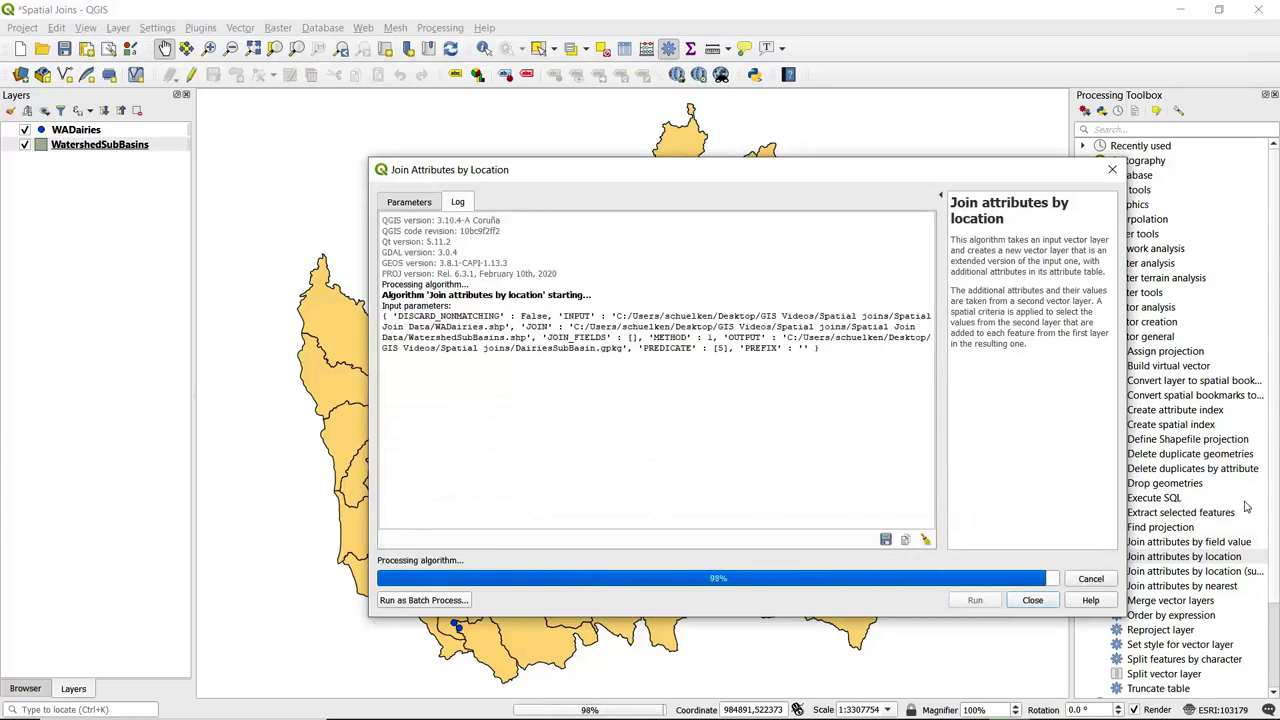
{"action": "left_click", "coordinate": [1033, 600]}
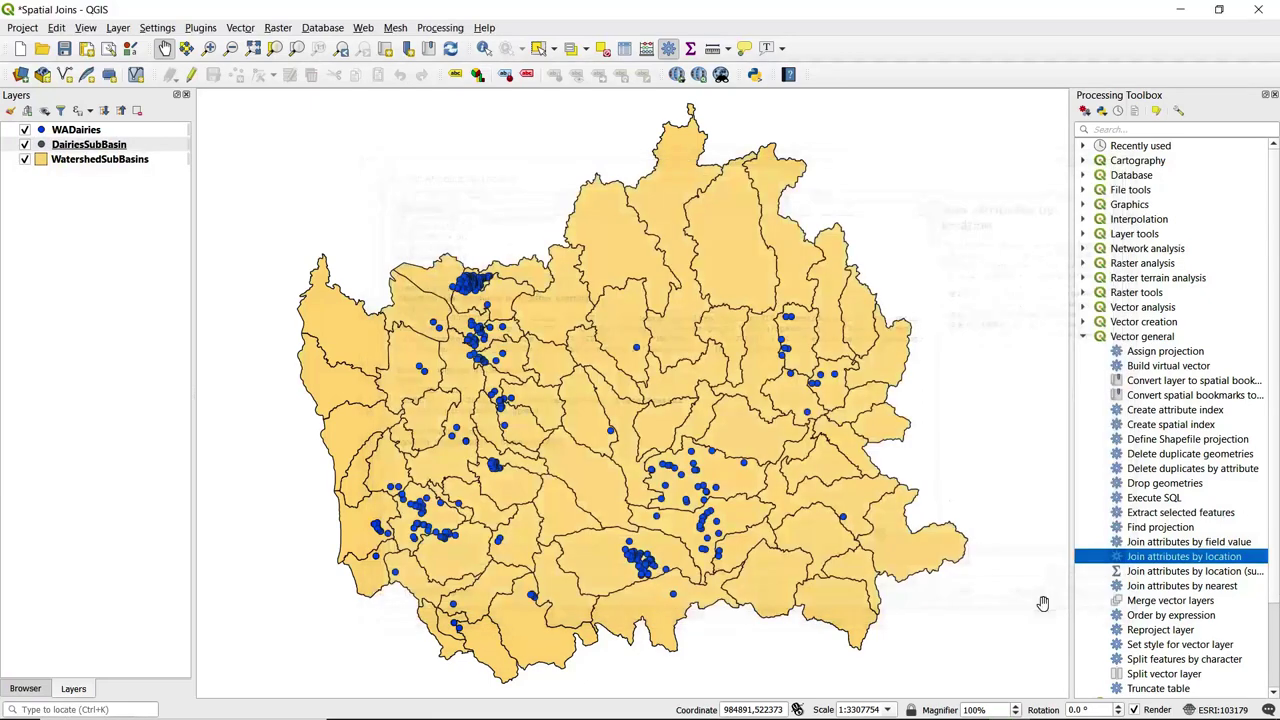
{"action": "left_click", "coordinate": [25, 130]}
- Hide WatershedSubBasins and browse the DairiesSubBasin table, inspecting row 7's sub-basin fields like Name and HUC8
{"action": "left_click", "coordinate": [25, 159]}
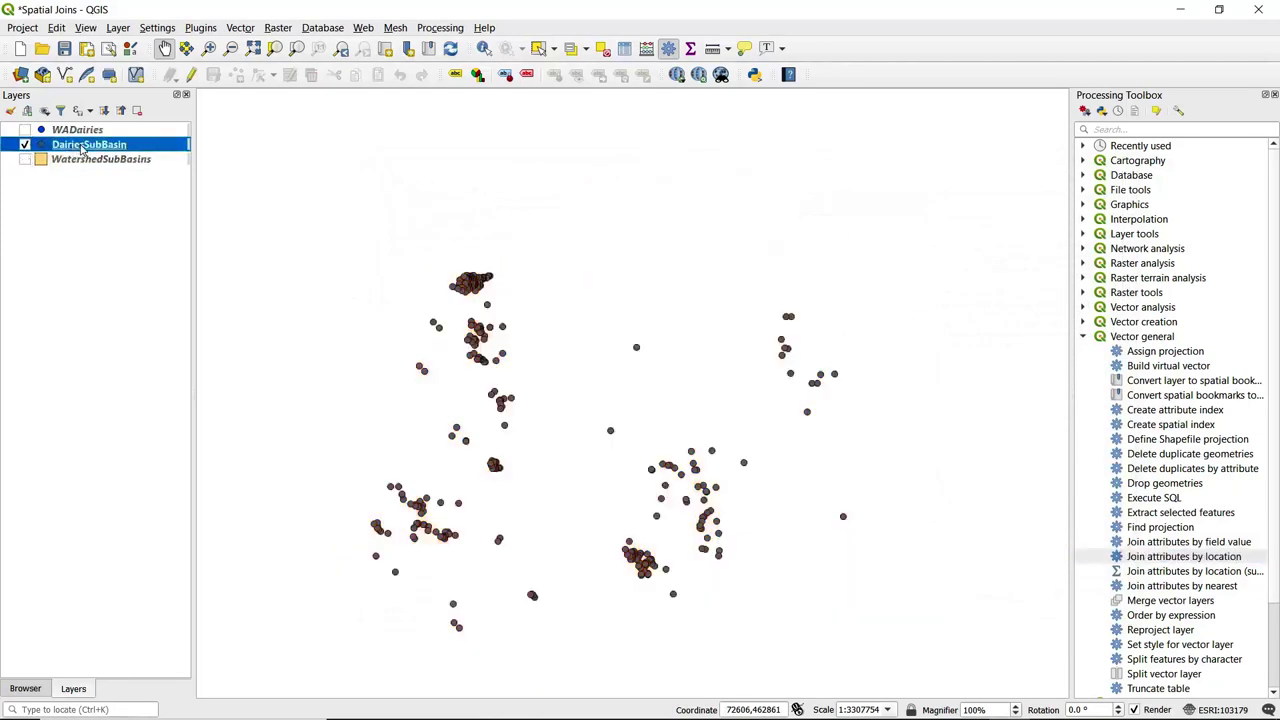
{"action": "right_click", "coordinate": [82, 148]}
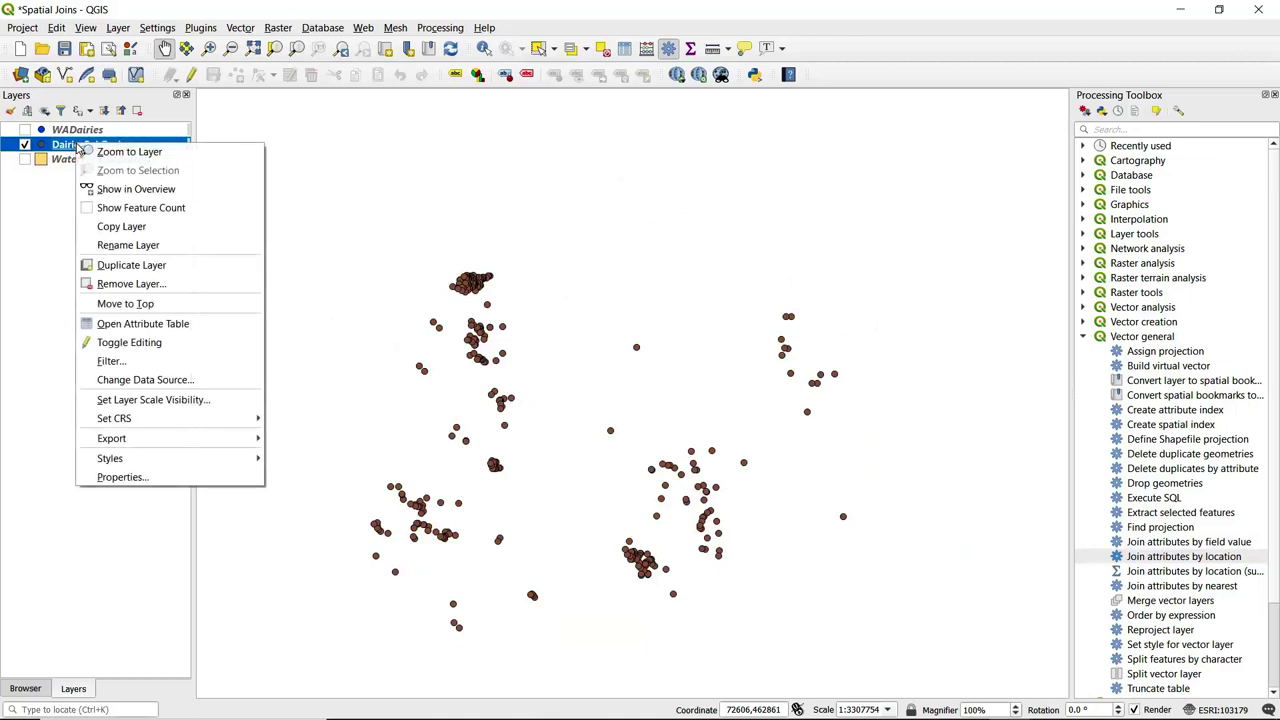
{"action": "left_click", "coordinate": [125, 323]}
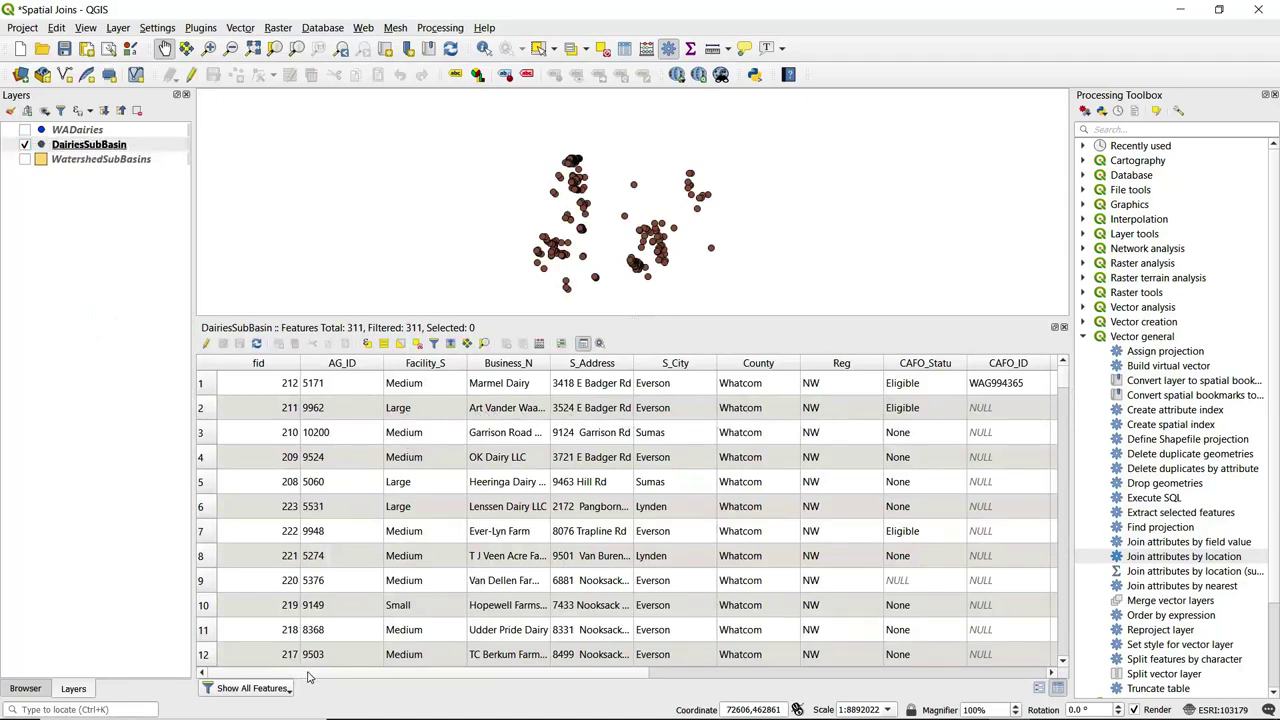
{"action": "left_click_drag", "start_coordinate": [309, 675], "coordinate": [705, 693]}
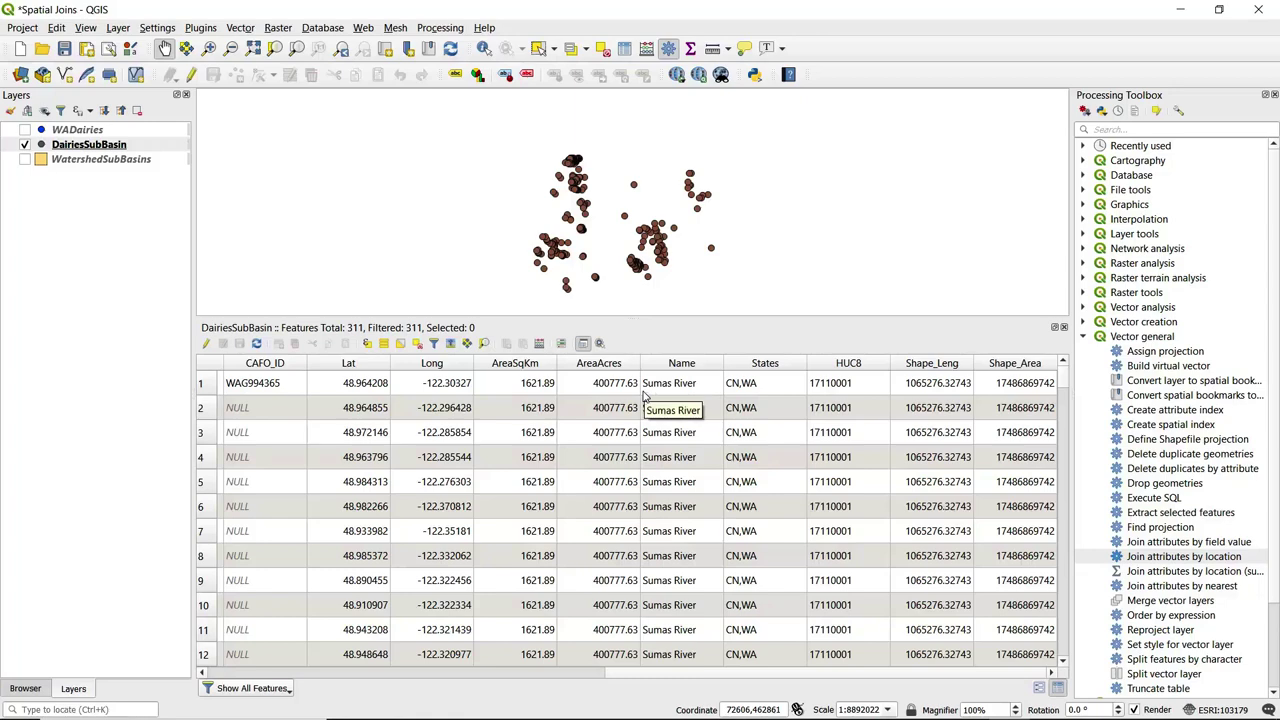
{"action": "left_click_drag", "start_coordinate": [703, 672], "coordinate": [318, 690]}
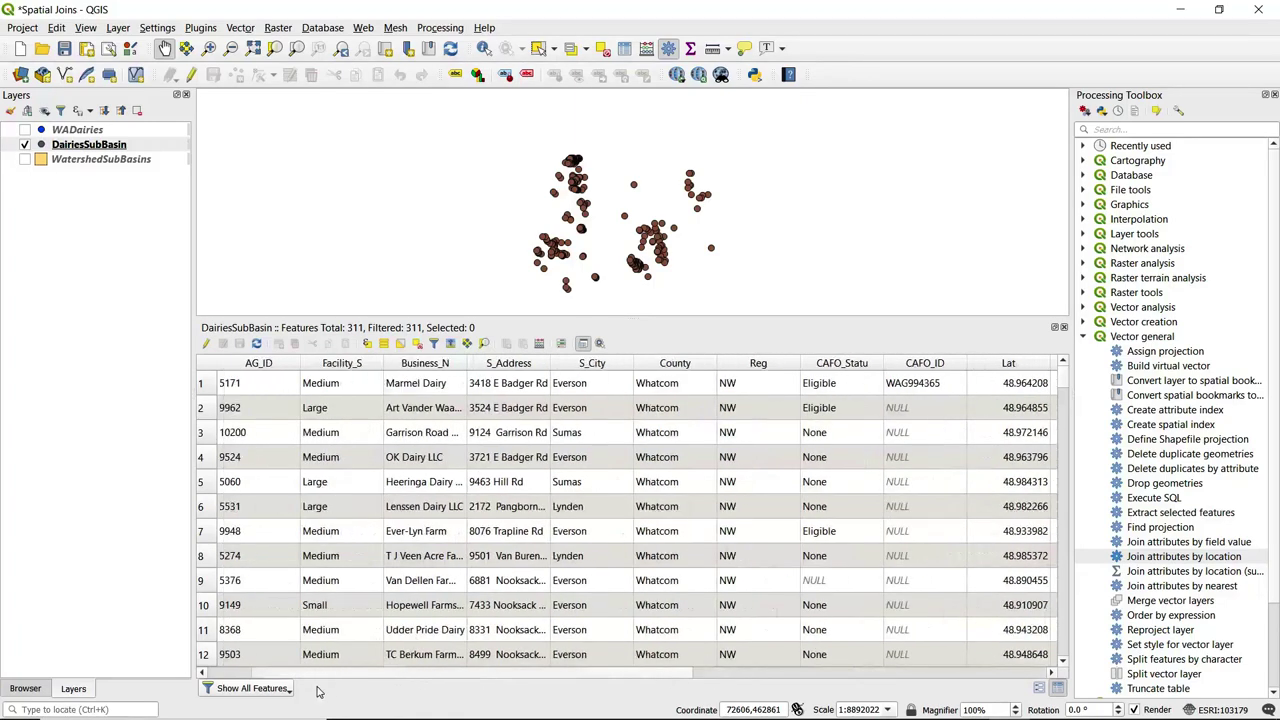
{"action": "left_click", "coordinate": [206, 533]}
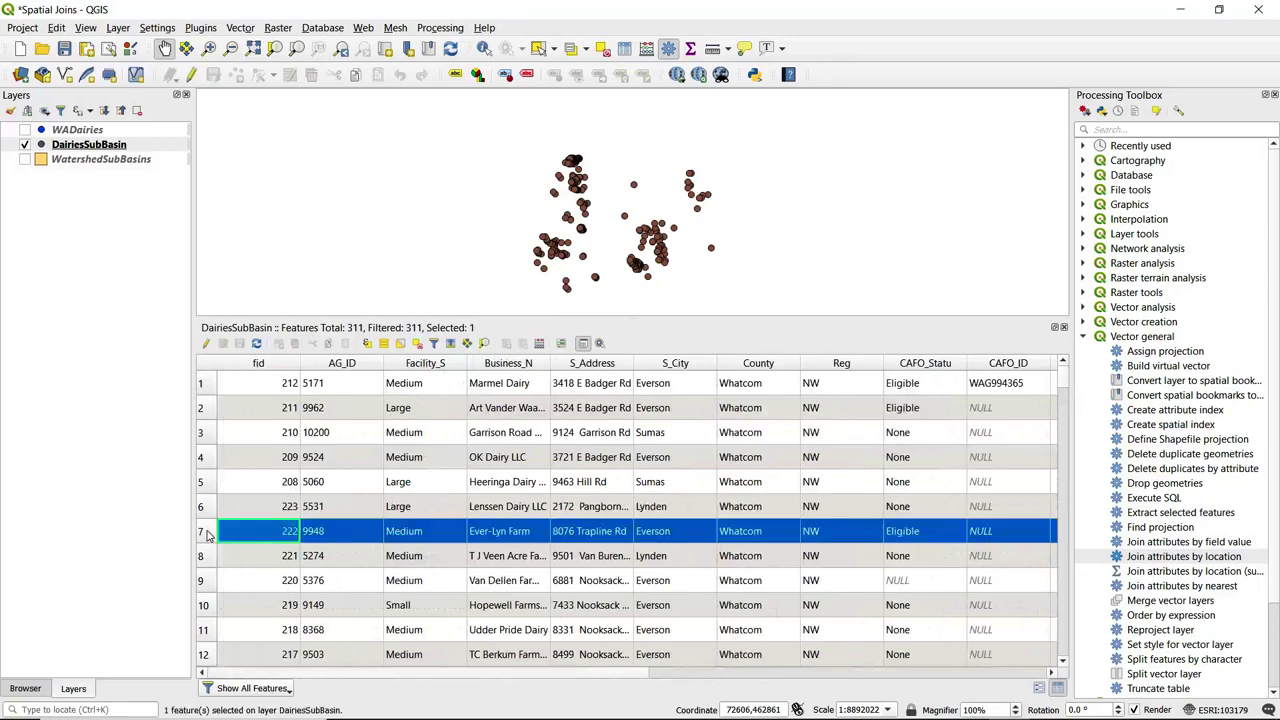
{"action": "left_click_drag", "start_coordinate": [616, 672], "coordinate": [1008, 663]}
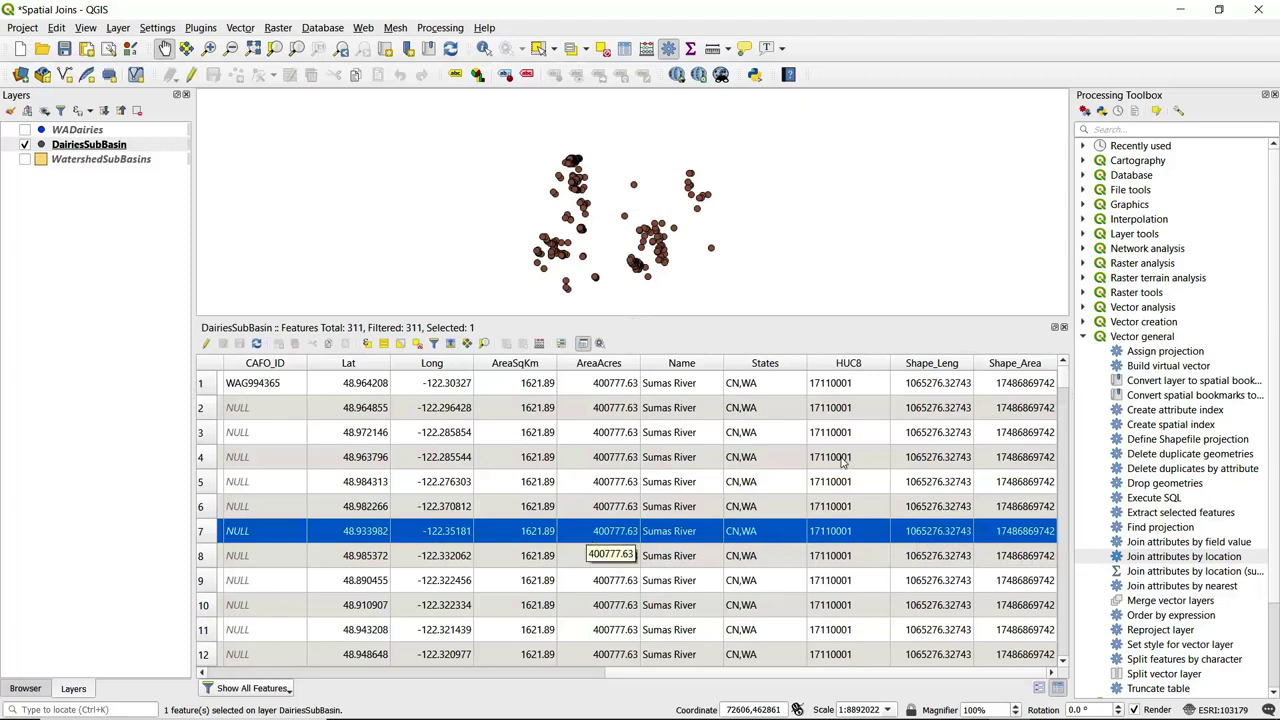
- Close the table, show WADairies and WatershedSubBasins, hide DairiesSubBasin, and reopen Join attributes by location
{"action": "left_click", "coordinate": [1064, 328]}
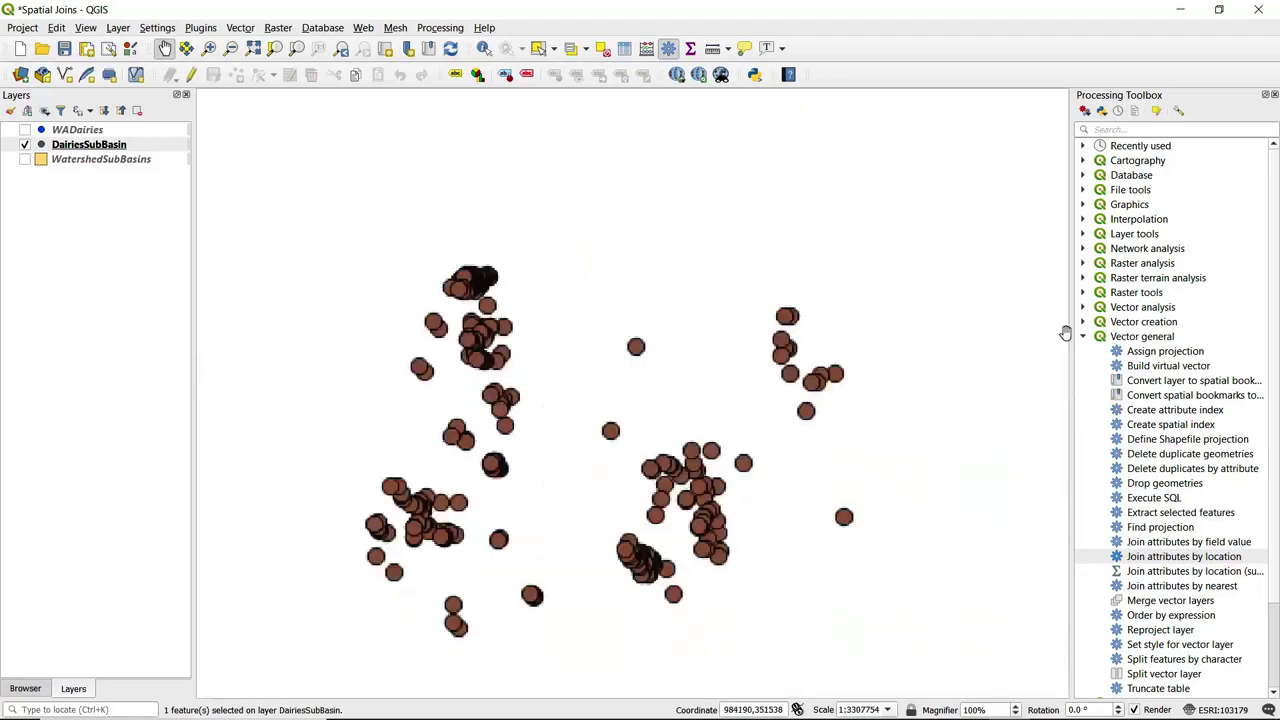
{"action": "left_click", "coordinate": [24, 130]}
{"action": "left_click", "coordinate": [24, 159]}
{"action": "left_click", "coordinate": [24, 145]}
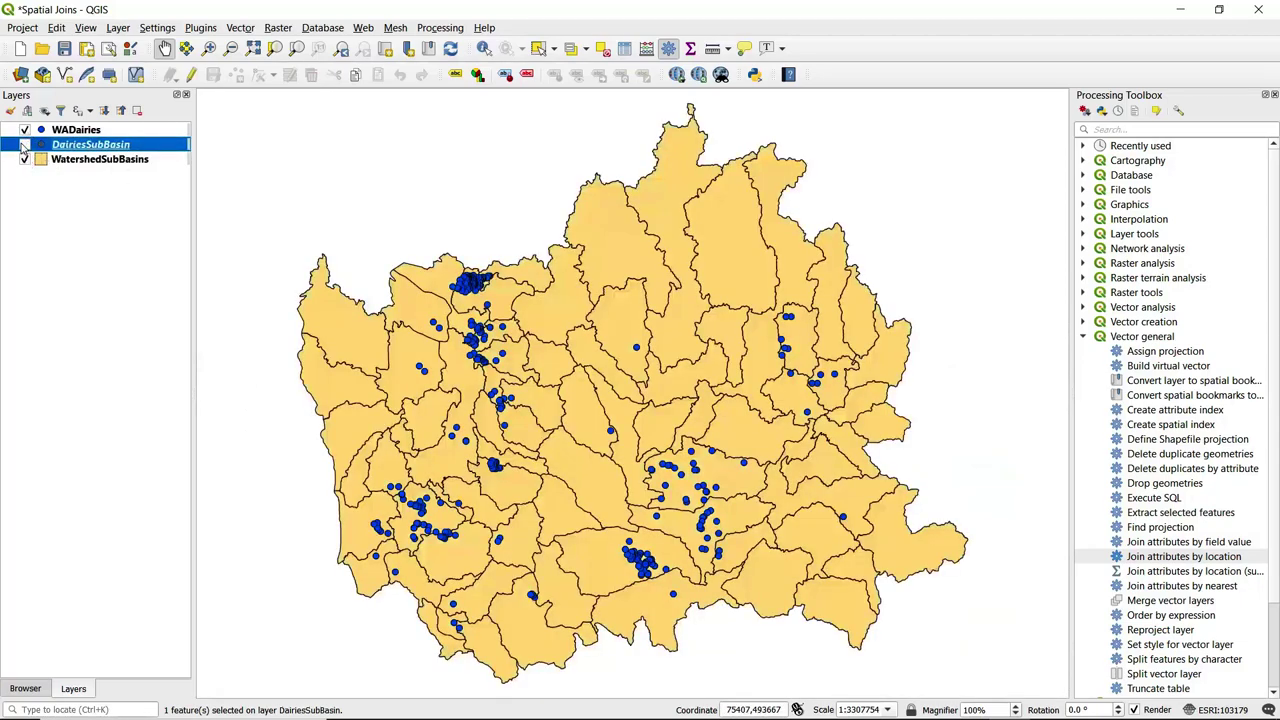
{"action": "double_click", "coordinate": [1167, 558]}
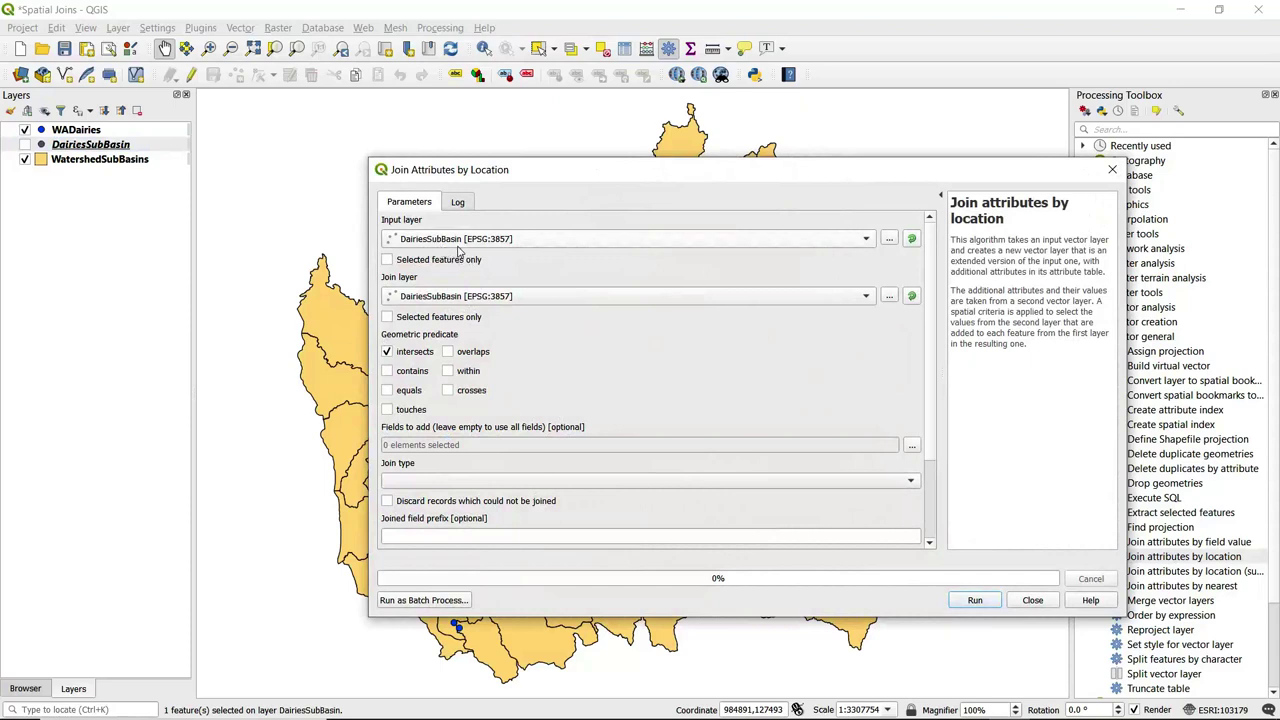
- Set WatershedSubBasins as input and WADairies as join layer, using contains instead of intersects
{"action": "left_click", "coordinate": [462, 245]}
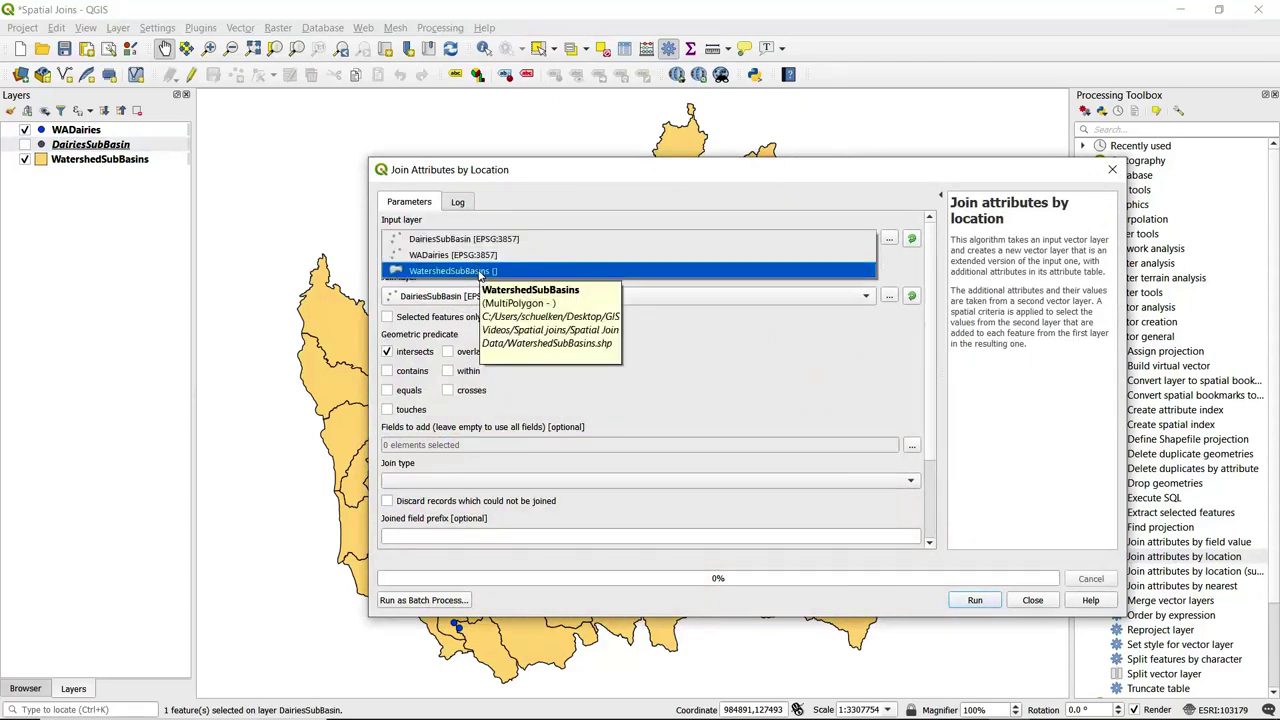
{"action": "left_click", "coordinate": [480, 272]}
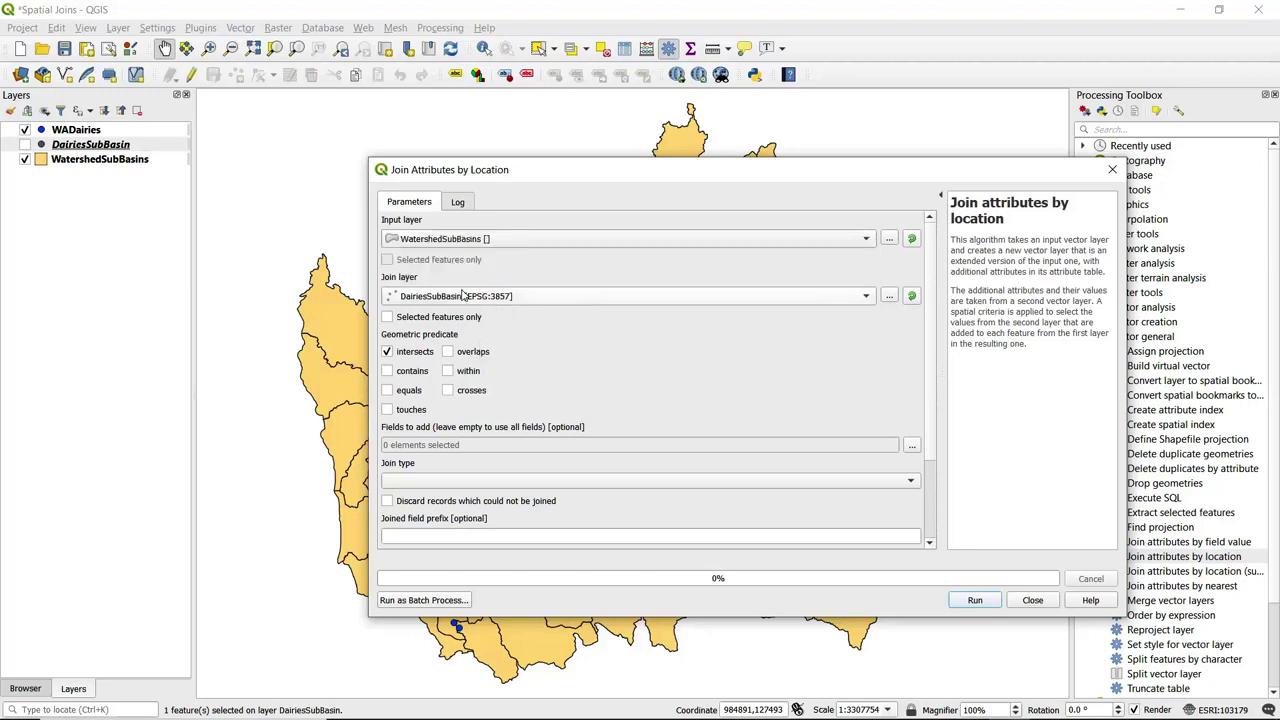
{"action": "left_click", "coordinate": [466, 304]}
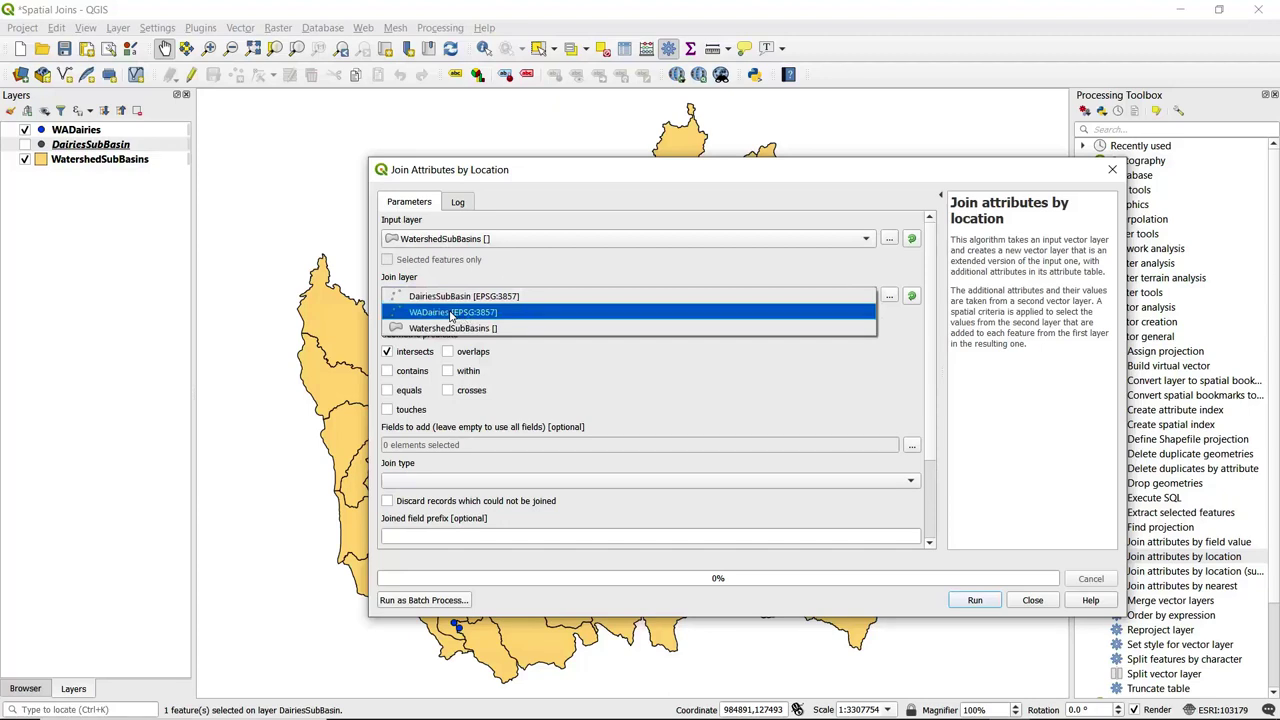
{"action": "left_click", "coordinate": [450, 316]}
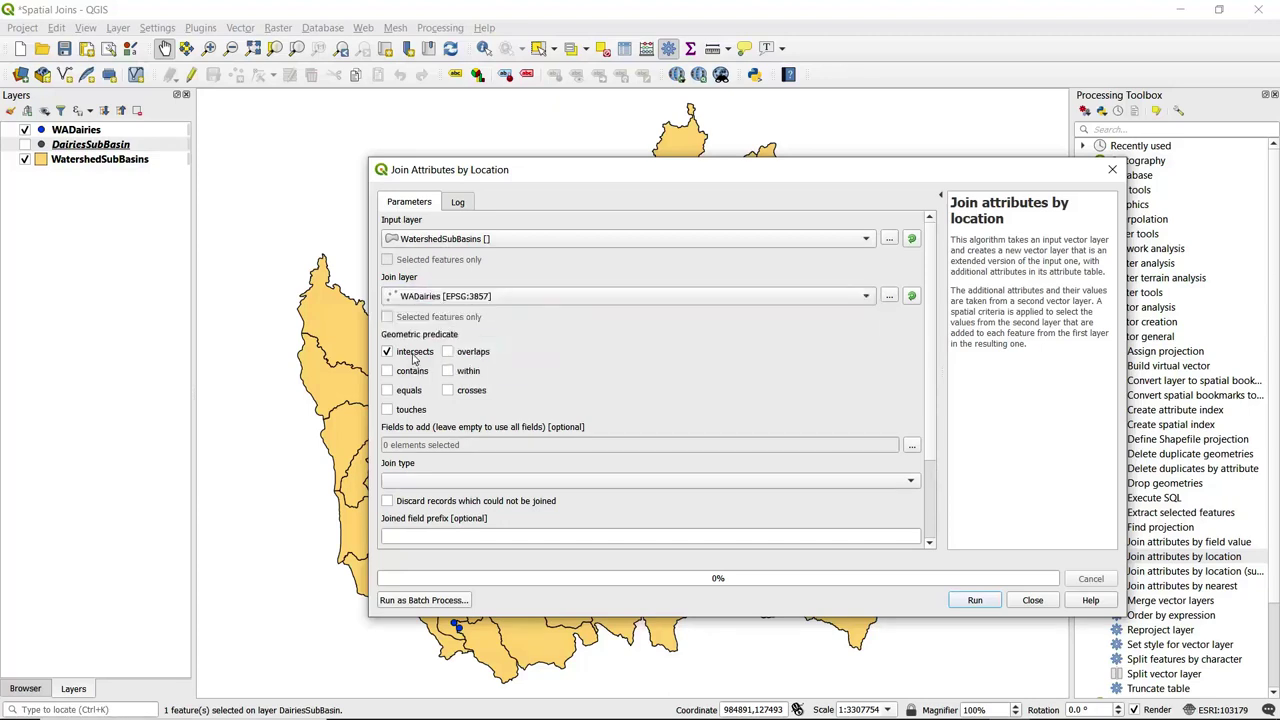
{"action": "left_click", "coordinate": [416, 358]}
{"action": "left_click", "coordinate": [413, 373]}
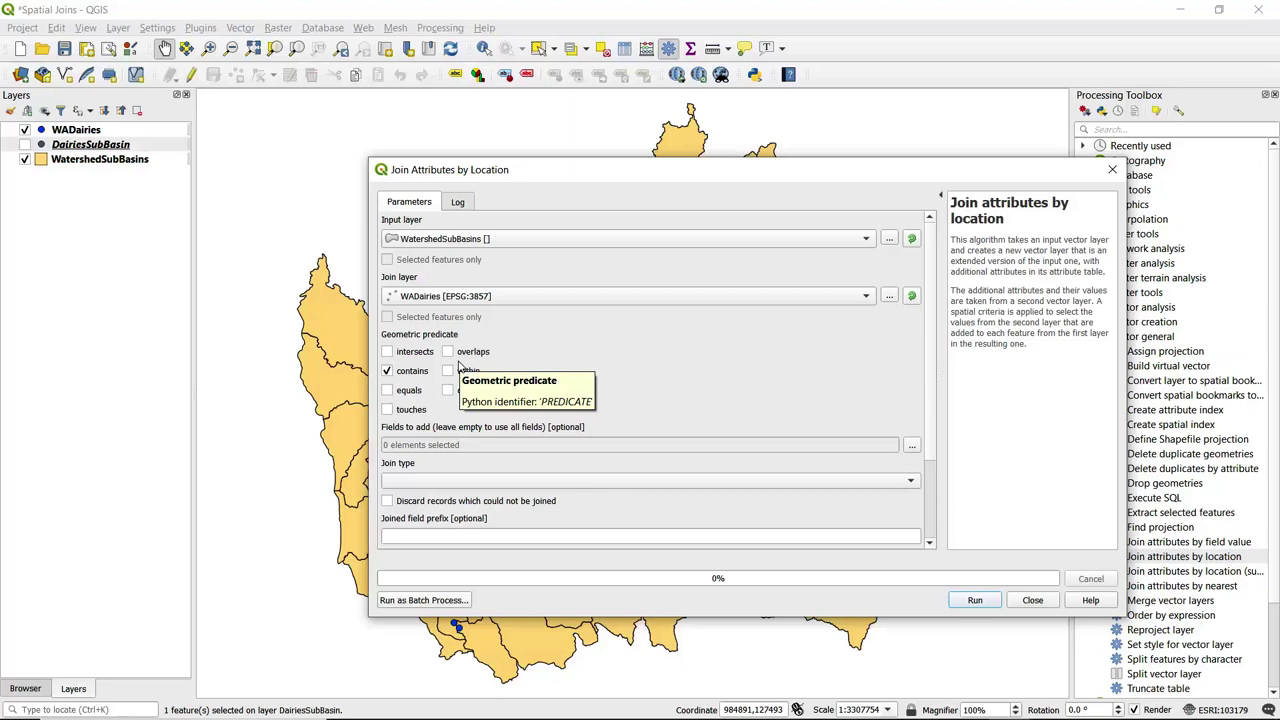
- Keep the one-to-many join type and check the map behind the dialog
{"action": "left_click", "coordinate": [702, 488]}
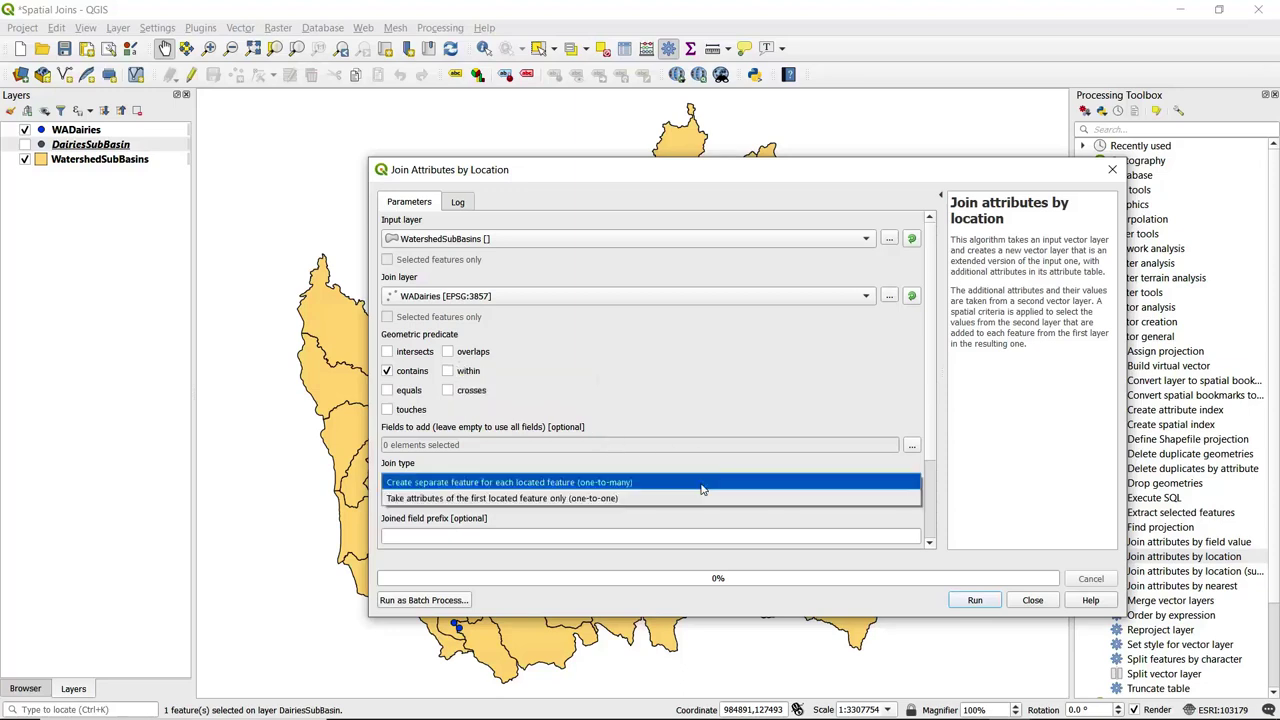
{"action": "left_click", "coordinate": [616, 486]}
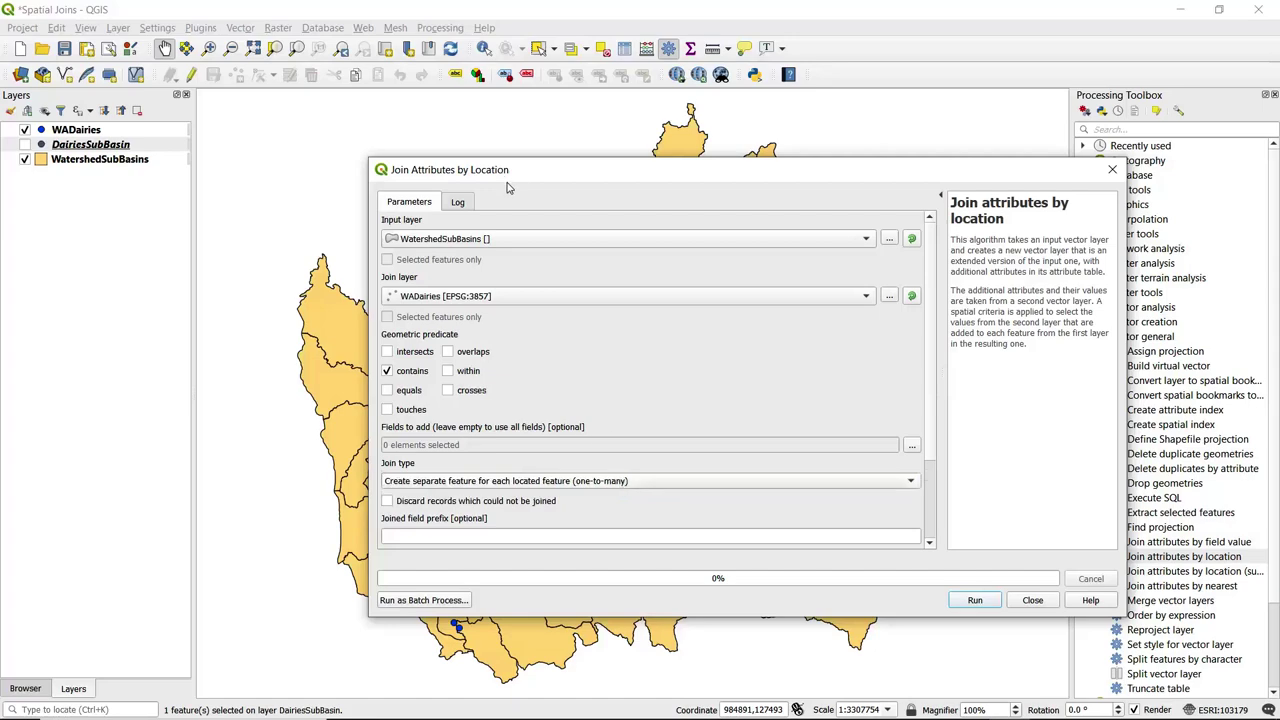
{"action": "left_click_drag", "start_coordinate": [510, 184], "coordinate": [844, 363]}
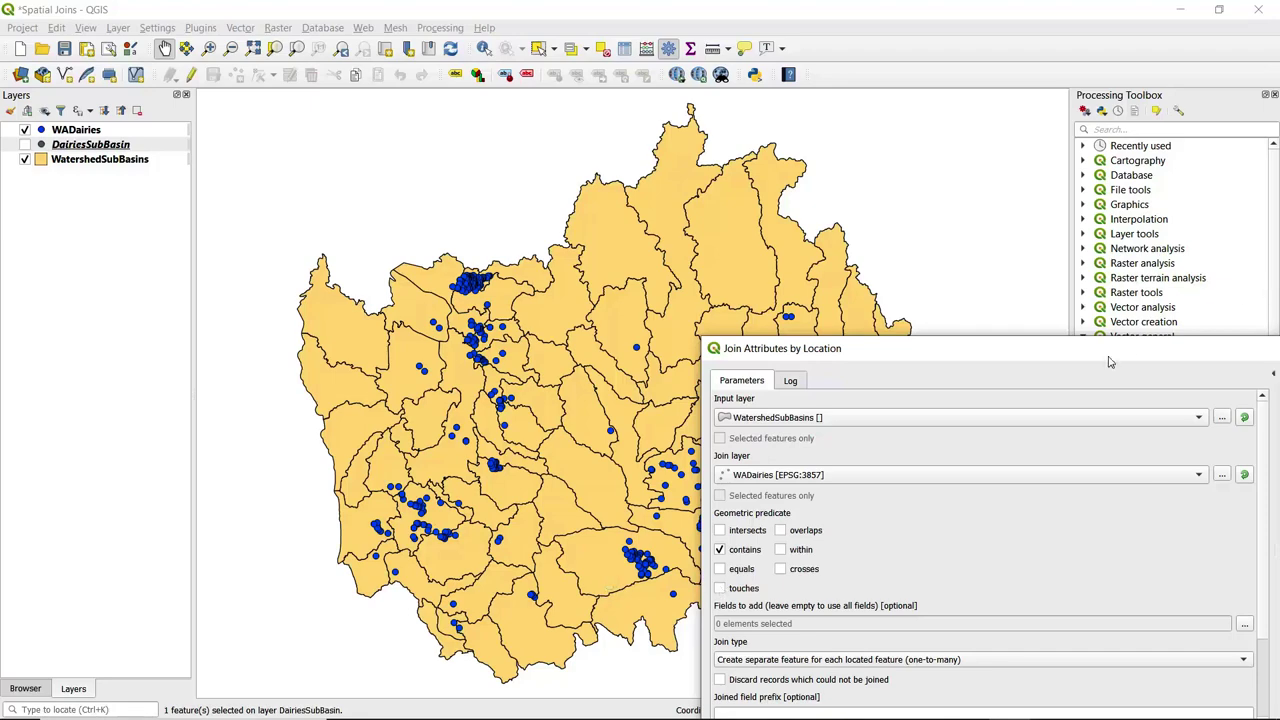
{"action": "left_click_drag", "start_coordinate": [1095, 350], "coordinate": [838, 159]}
{"action": "scroll", "coordinate": [945, 490], "scroll_direction": "down", "scroll_amount": 2}
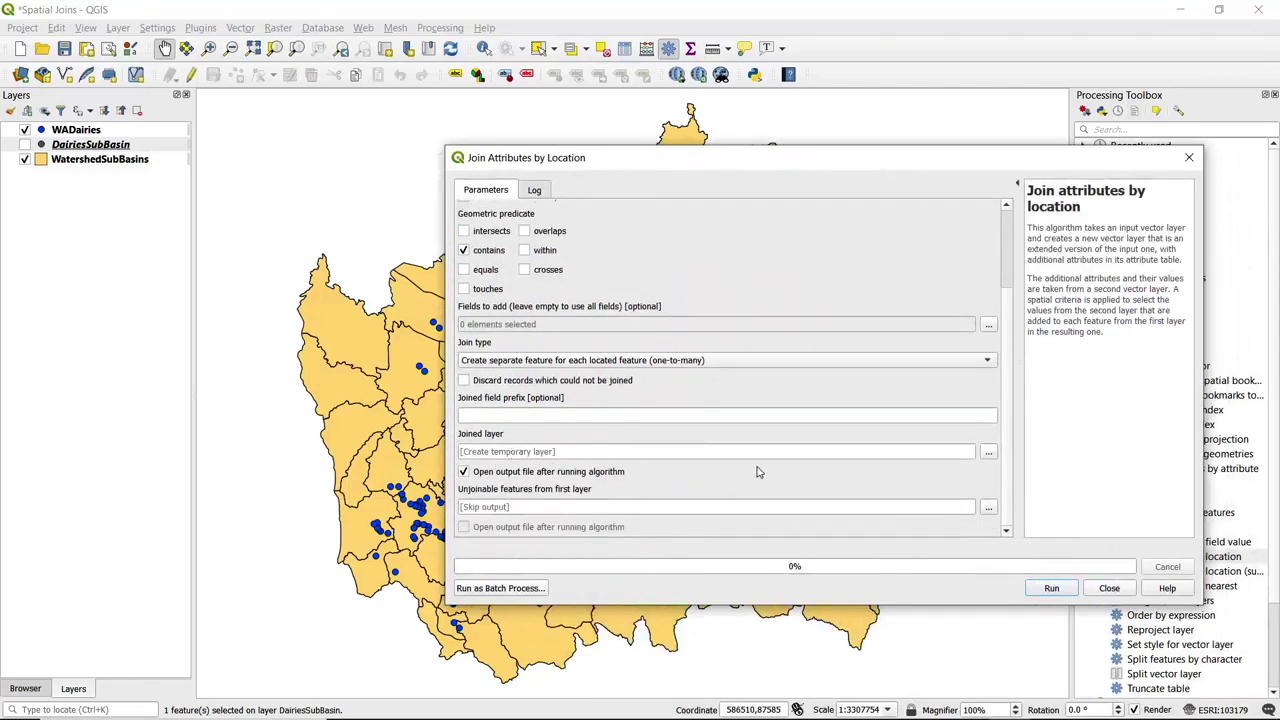
{"action": "left_click", "coordinate": [989, 457]}
- Save the output as SubBasinsDairies.gpkg, run the join, and close the tool
{"action": "left_click", "coordinate": [1025, 507]}
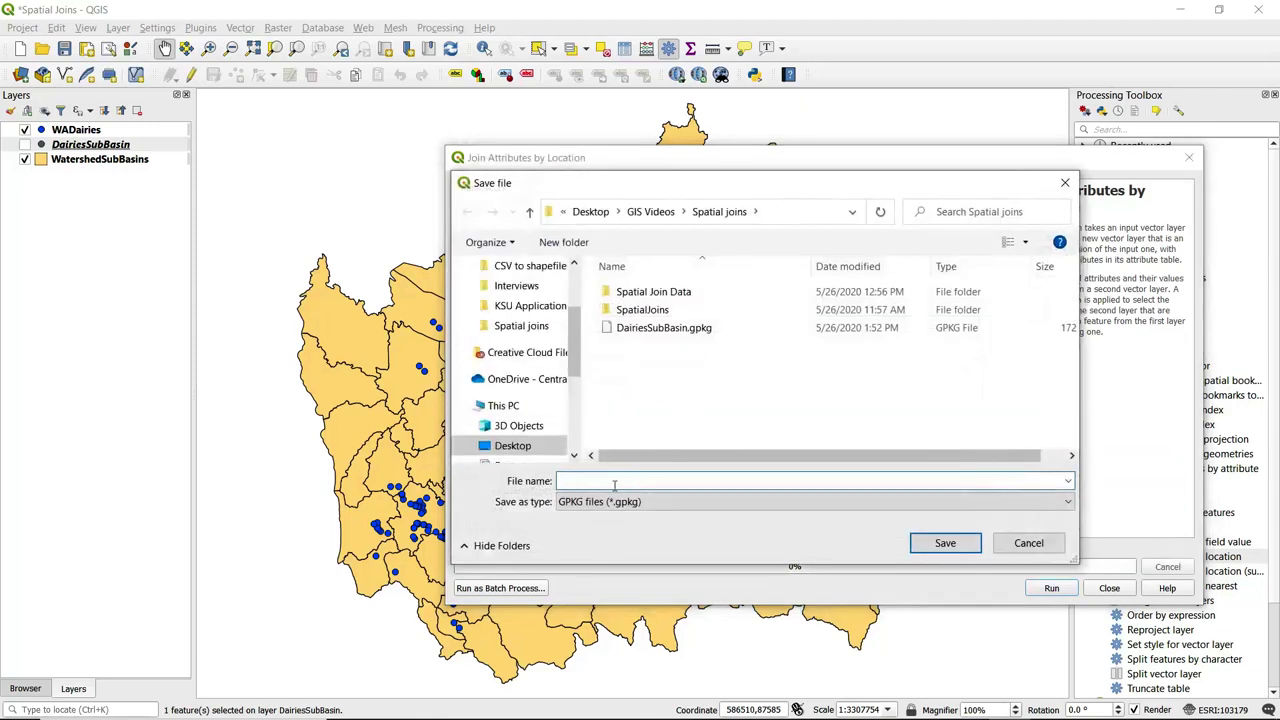
{"action": "type", "text": "SubBasinsD"}
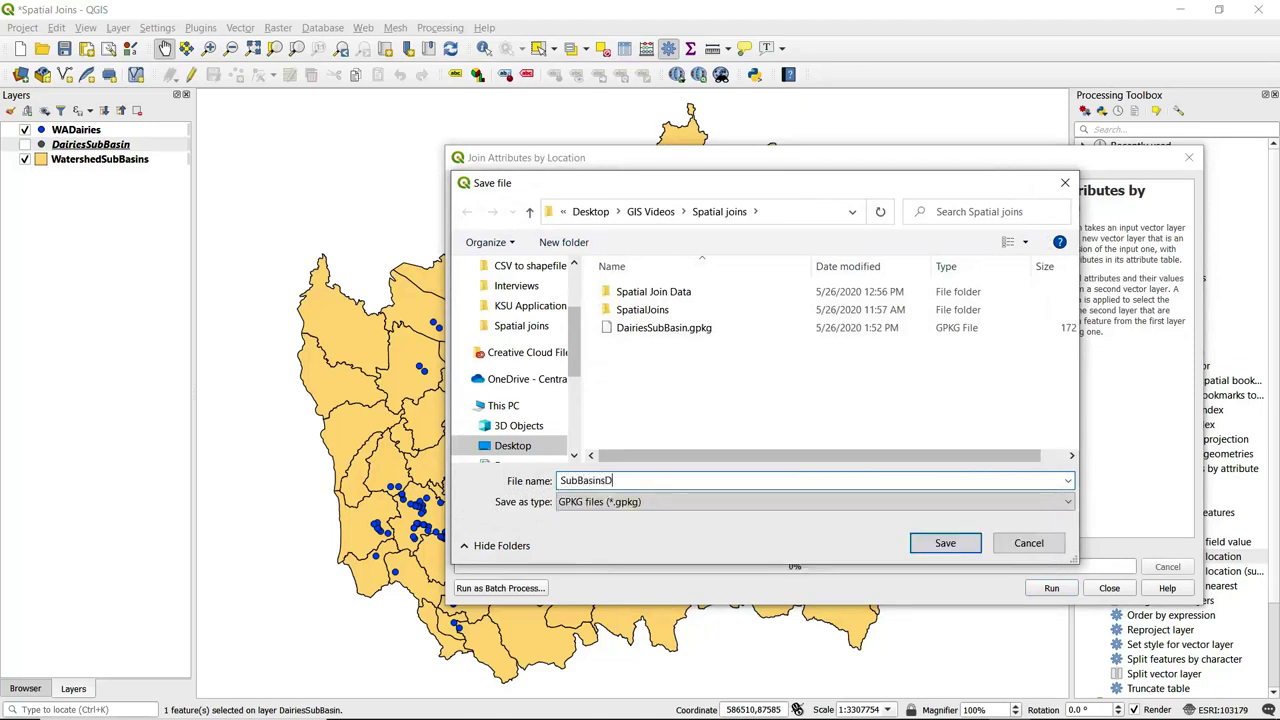
{"action": "type", "text": "ries"}
{"action": "left_click", "coordinate": [922, 549]}
{"action": "left_click", "coordinate": [1052, 589]}
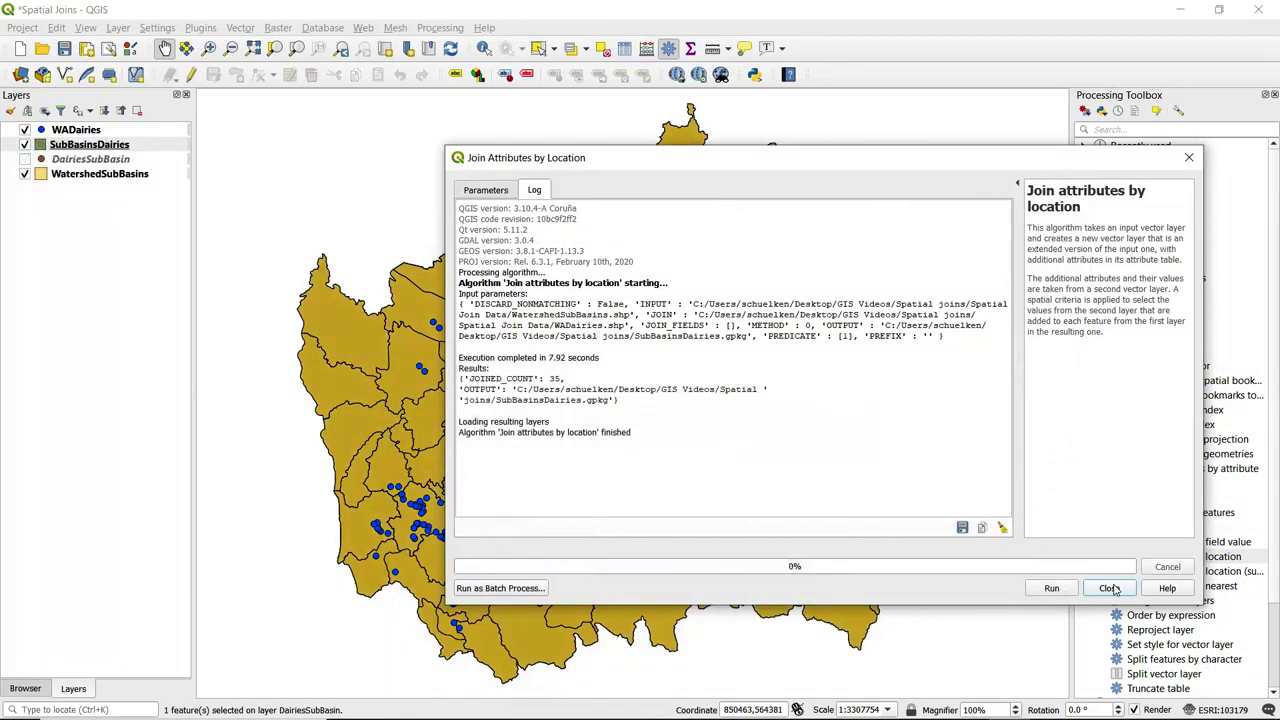
{"action": "left_click", "coordinate": [1109, 589]}
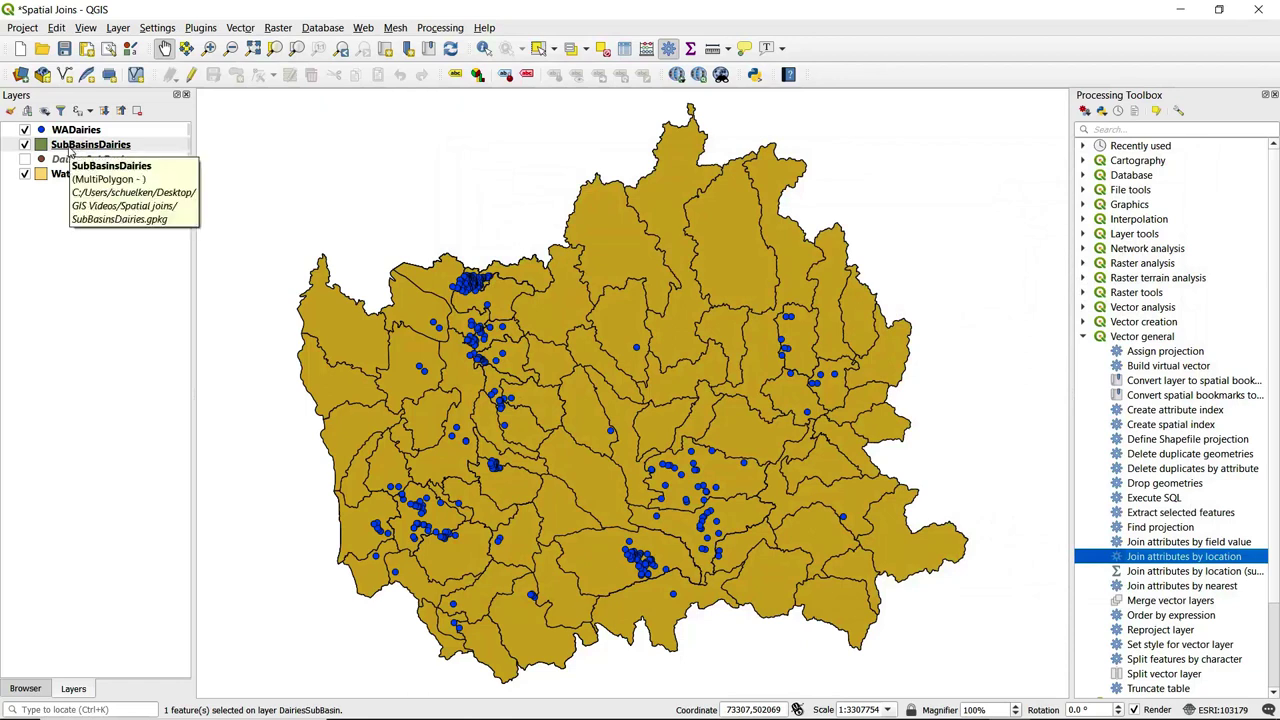
- Open the SubBasinsDairies attribute table and point out the repeated Nooksack sub-basin rows
{"action": "right_click", "coordinate": [87, 148]}
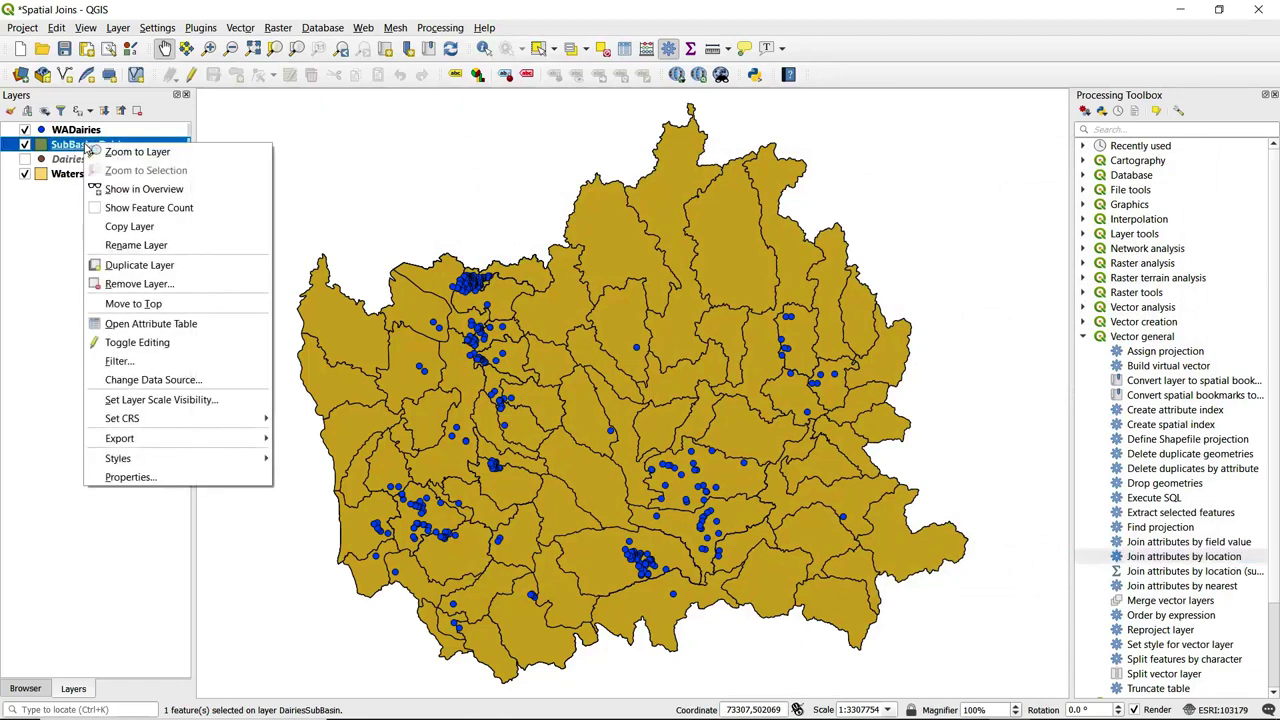
{"action": "left_click", "coordinate": [140, 330]}
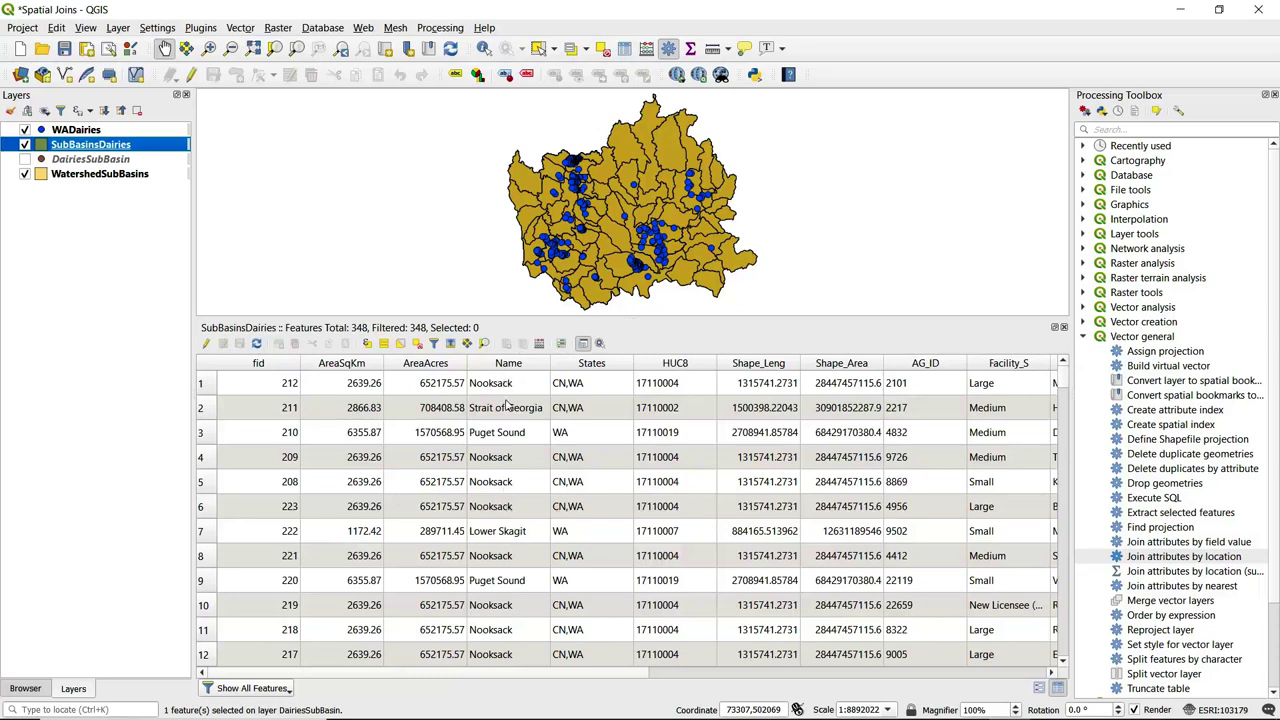
{"action": "left_click", "coordinate": [506, 461]}
{"action": "left_click", "coordinate": [507, 482]}
{"action": "left_click", "coordinate": [508, 508]}
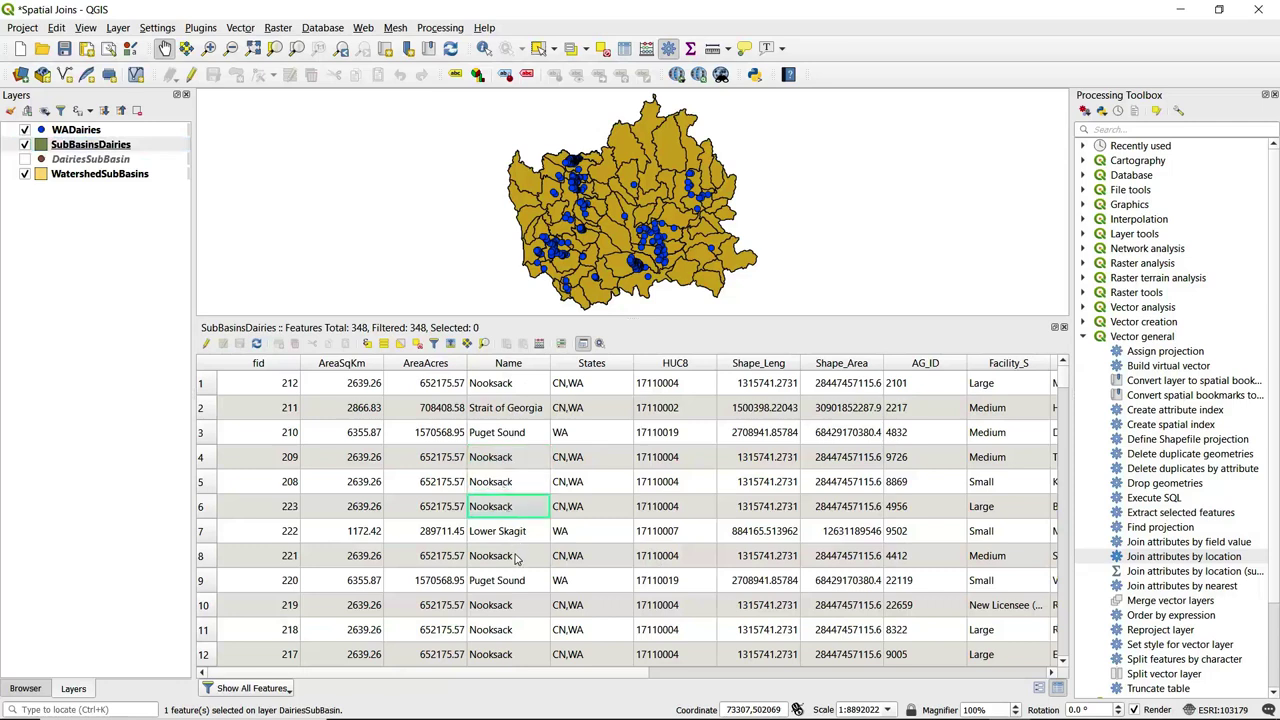
{"action": "left_click", "coordinate": [517, 556]}
{"action": "left_click", "coordinate": [498, 614]}
{"action": "left_click", "coordinate": [503, 631]}
{"action": "left_click", "coordinate": [503, 655]}
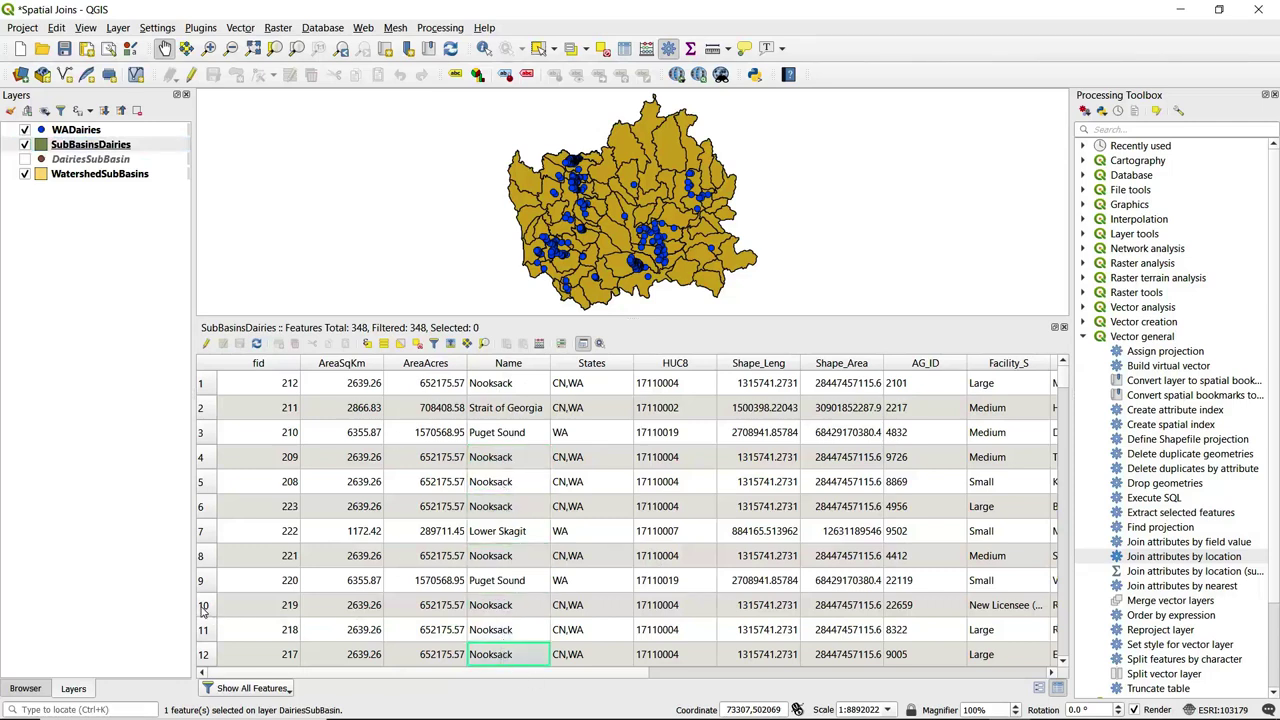
- Select Nooksack rows 10–12 and scroll across to compare dairy fields like AG_ID and Facility_S
{"action": "left_click_drag", "start_coordinate": [208, 614], "coordinate": [206, 652]}
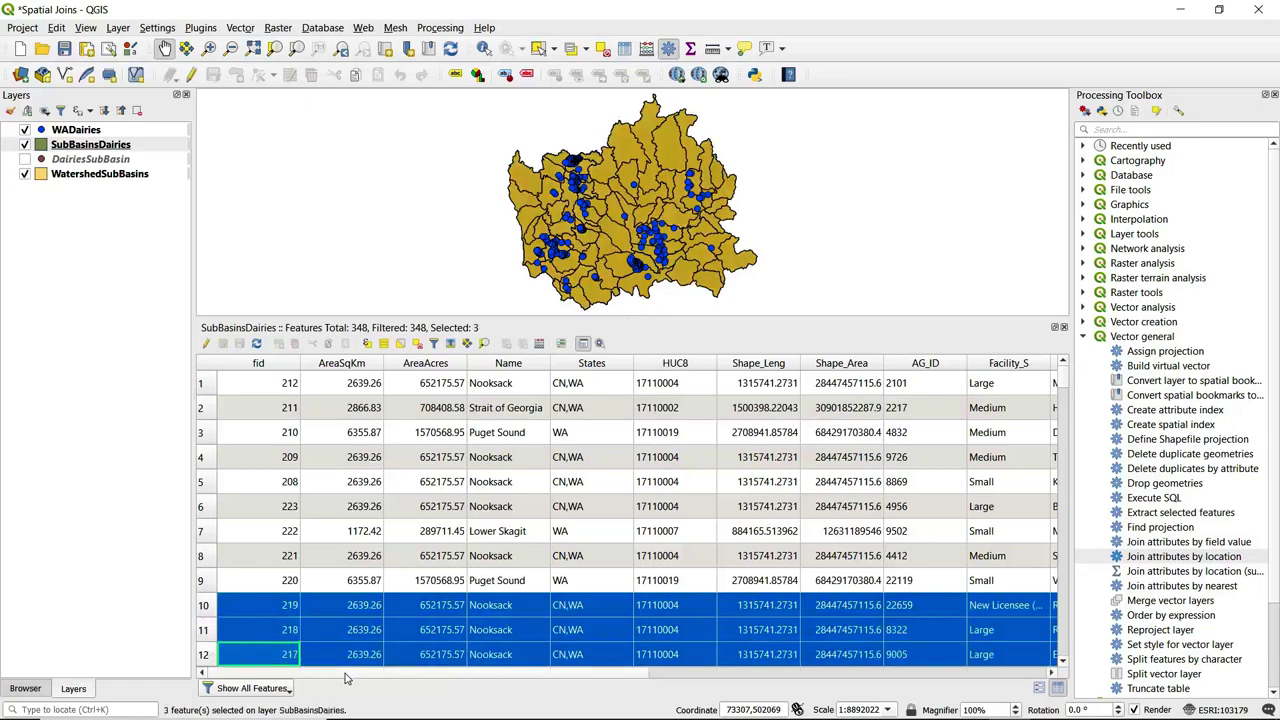
{"action": "left_click_drag", "start_coordinate": [346, 677], "coordinate": [594, 689]}
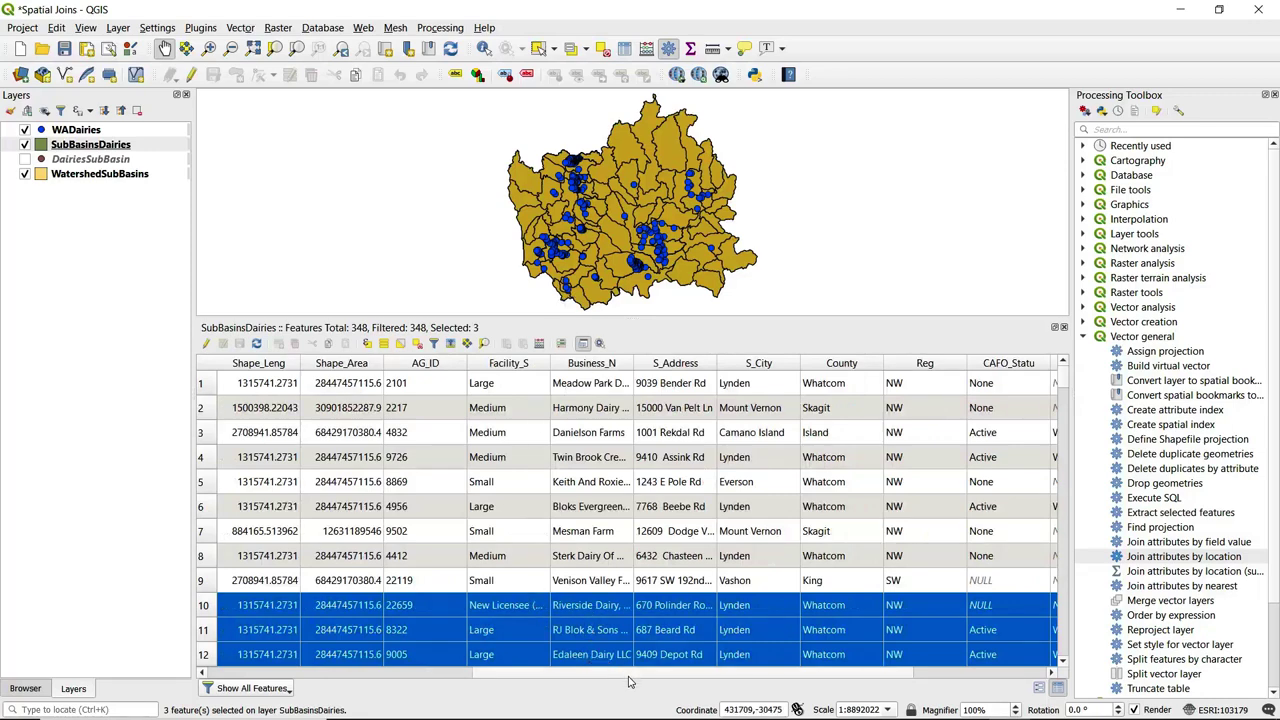
{"action": "left_click_drag", "start_coordinate": [629, 681], "coordinate": [395, 672]}
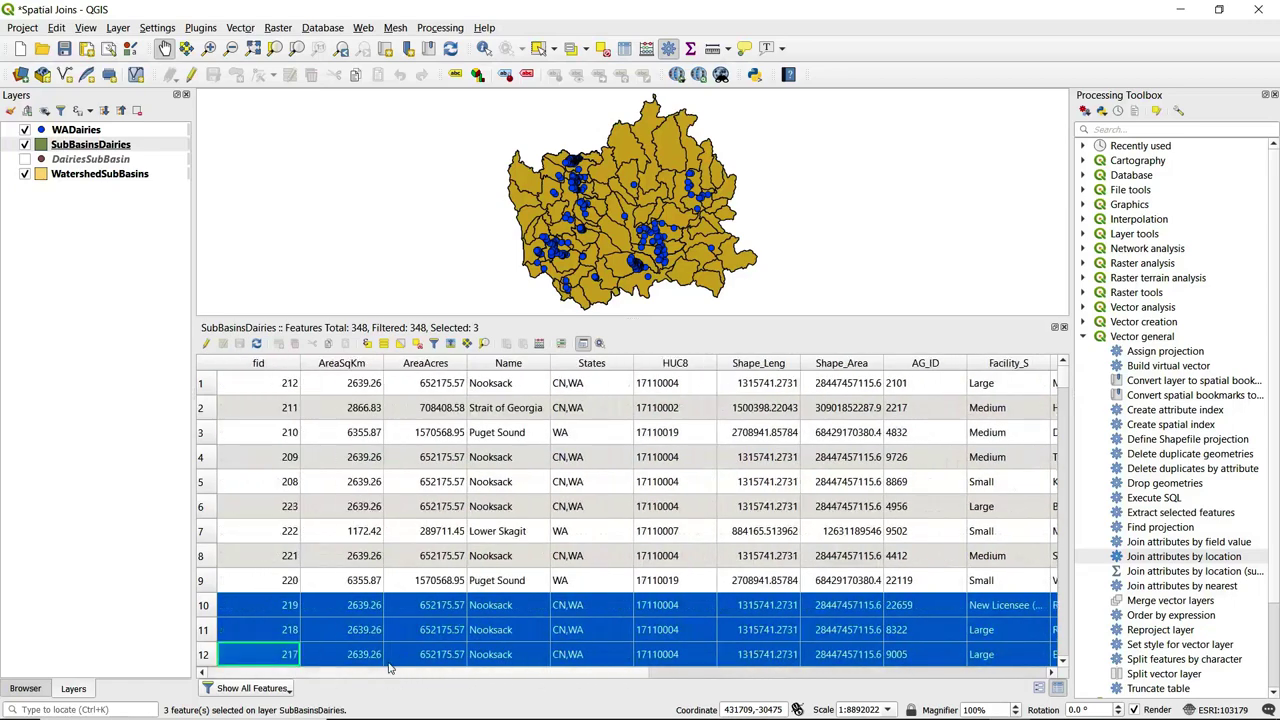